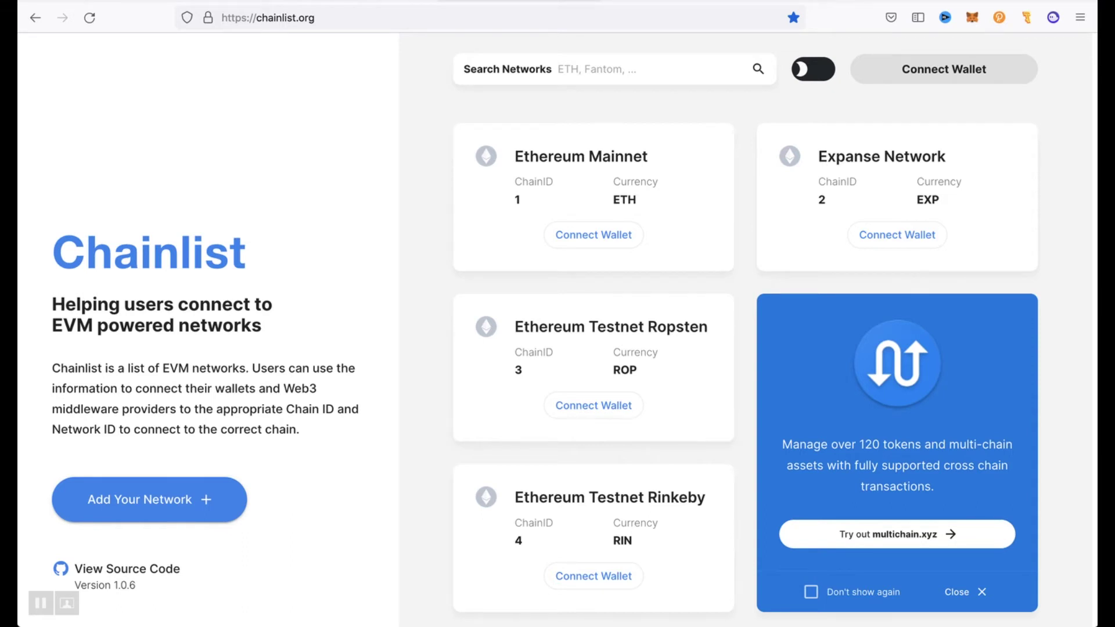
# Search the networks for "ava" and connect the wallet from the Avalanche Mainnet entry.
pyautogui.click(644, 70)
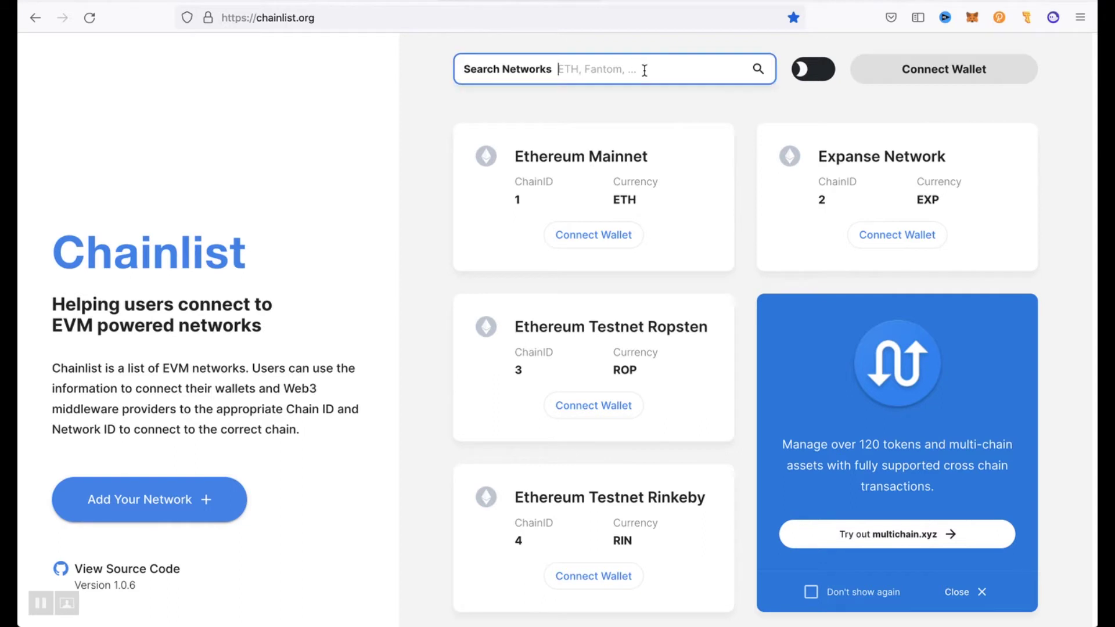
pyautogui.write('ava')
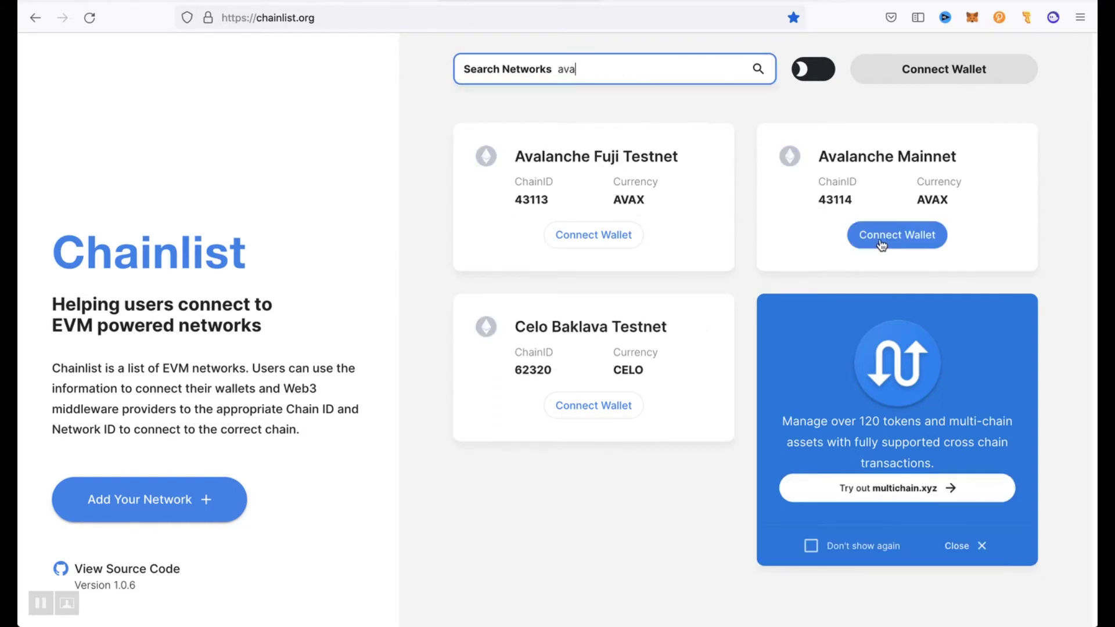
pyautogui.click(881, 243)
pyautogui.click(881, 244)
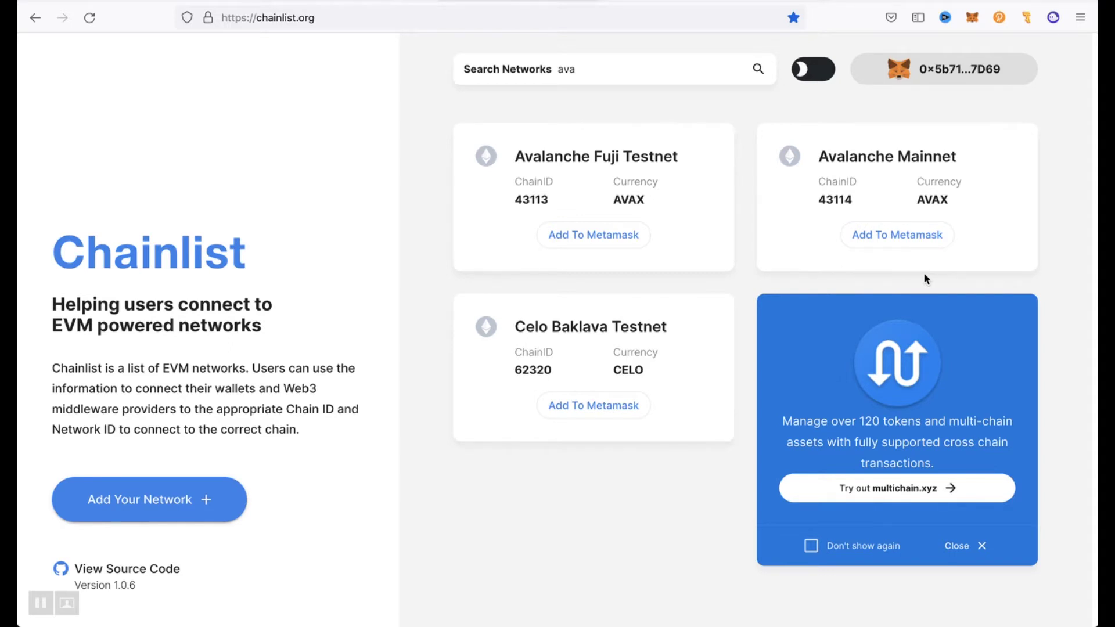
# Open the MetaMask wallet and display its list of networks.
pyautogui.click(973, 26)
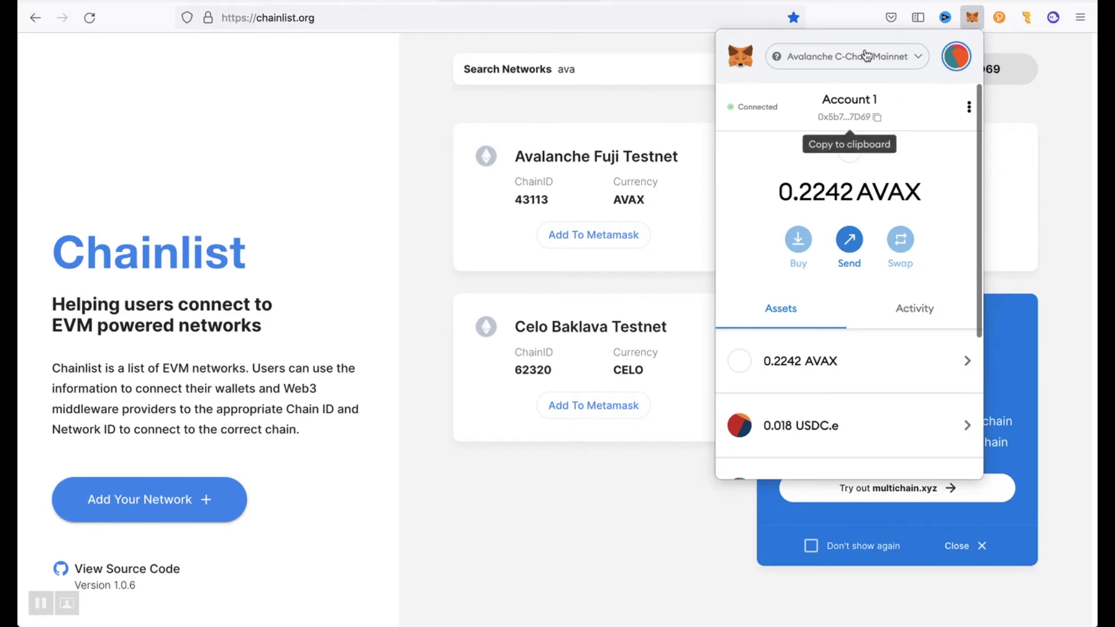
pyautogui.click(866, 56)
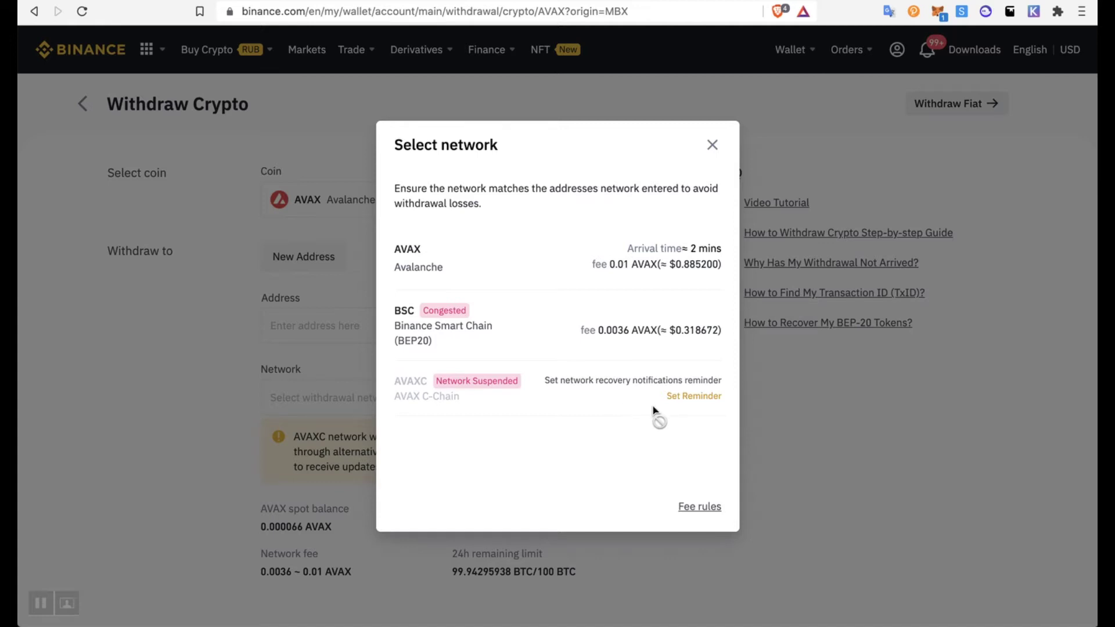
# On Binance, open the recovery reminder for the suspended AVAX C-Chain withdrawal network and cancel it.
pyautogui.click(676, 396)
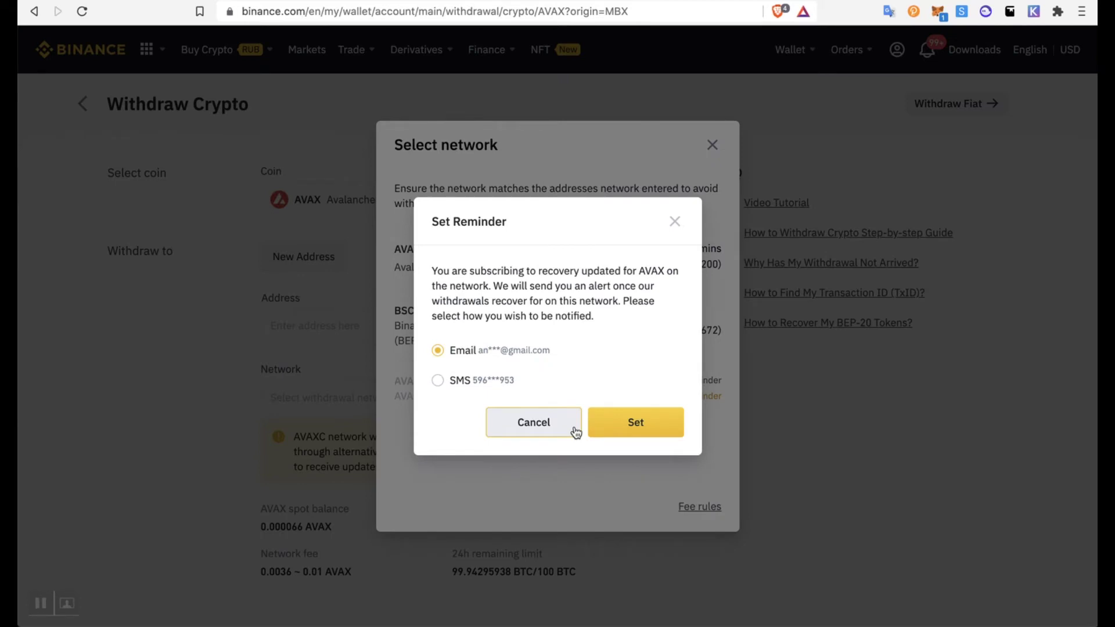
pyautogui.click(575, 429)
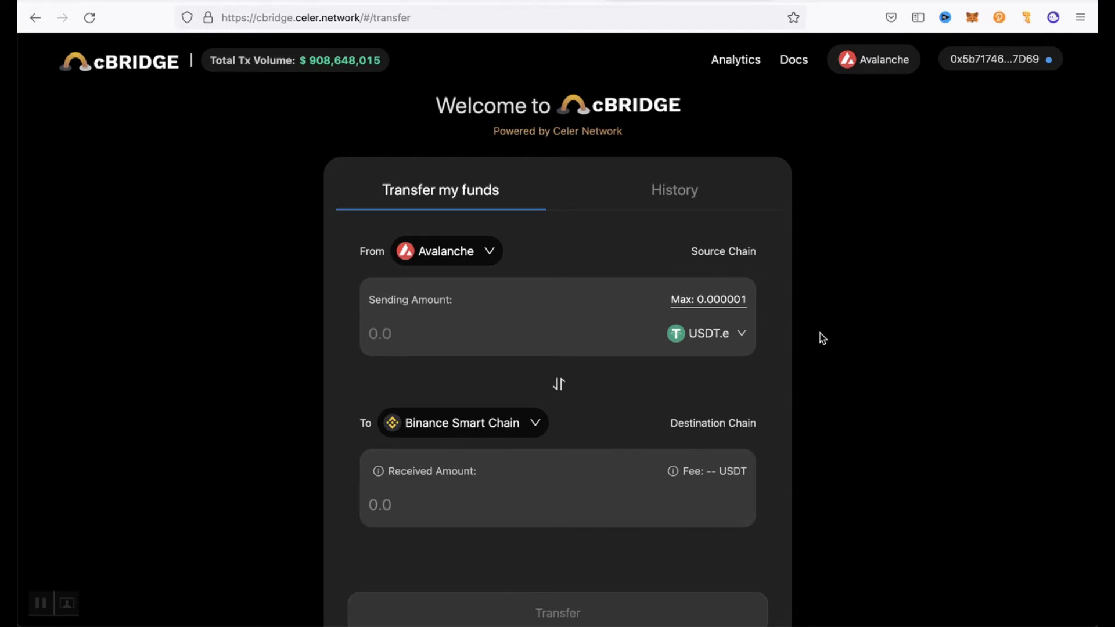
# On cBridge, open the choice of destination chains for the transfer from Avalanche.
pyautogui.click(534, 422)
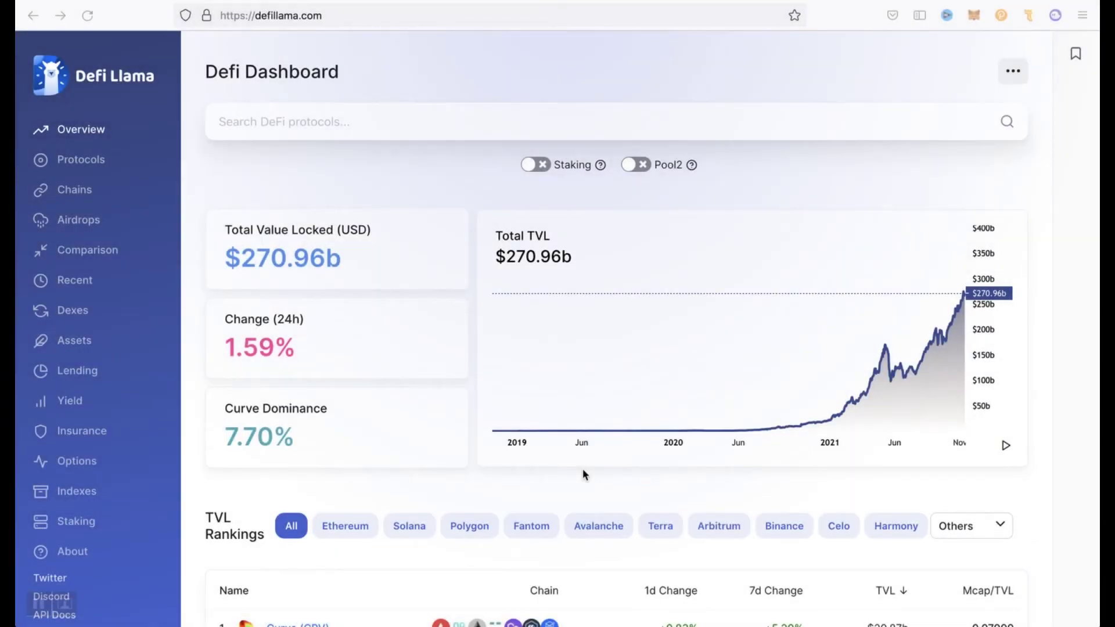
# On Defi Llama, open the chain rankings, go to Avalanche and review its protocols ranked by TVL.
pyautogui.click(88, 195)
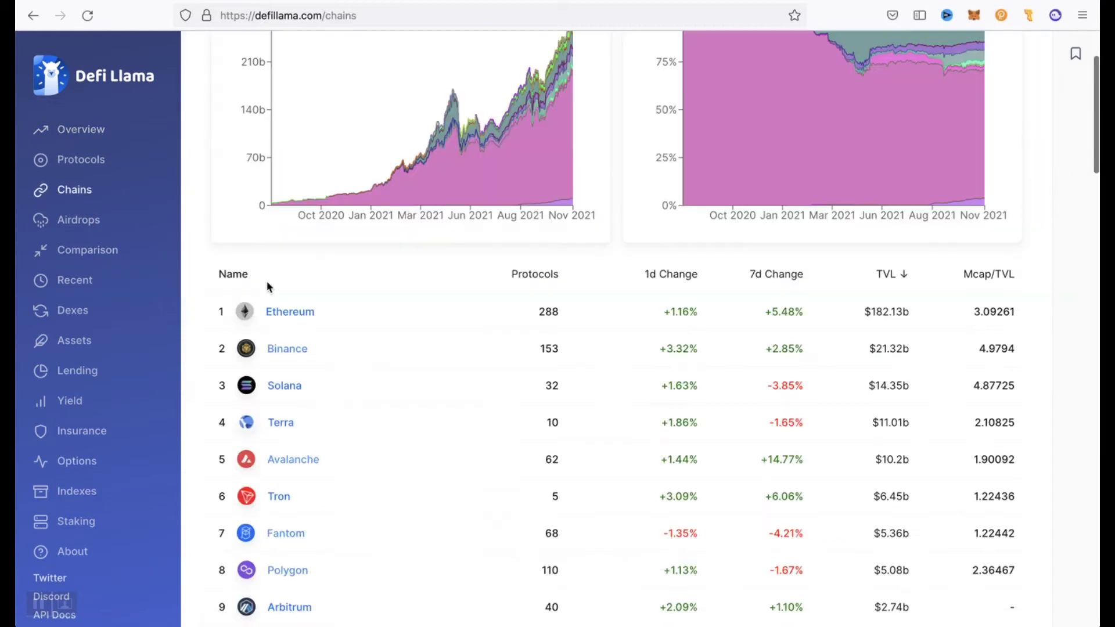
pyautogui.click(340, 465)
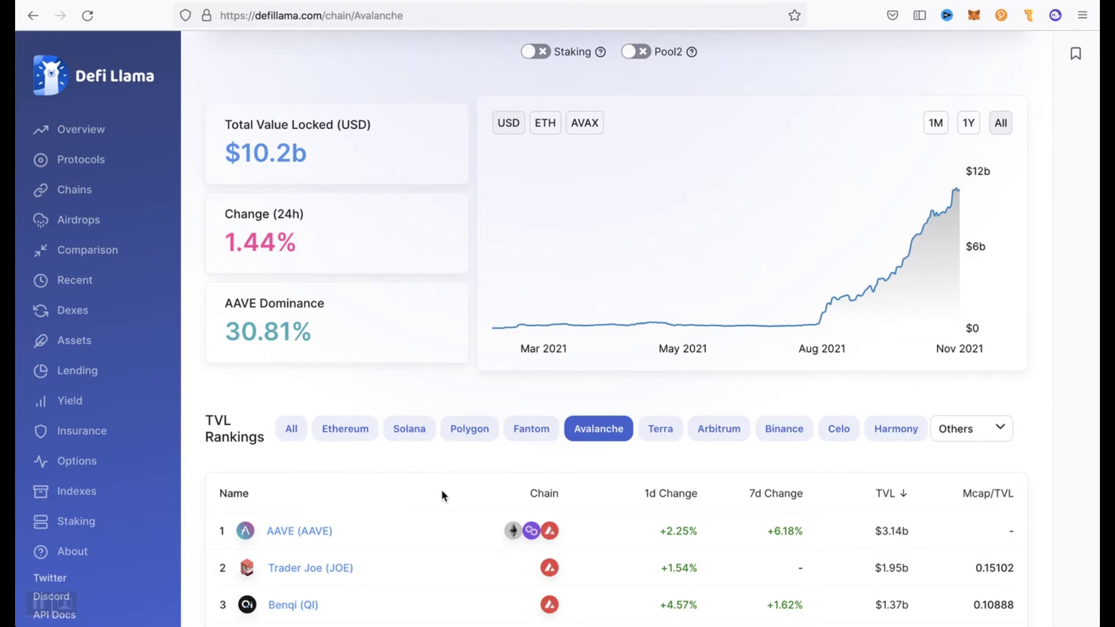
pyautogui.scroll(-6, 441, 493)
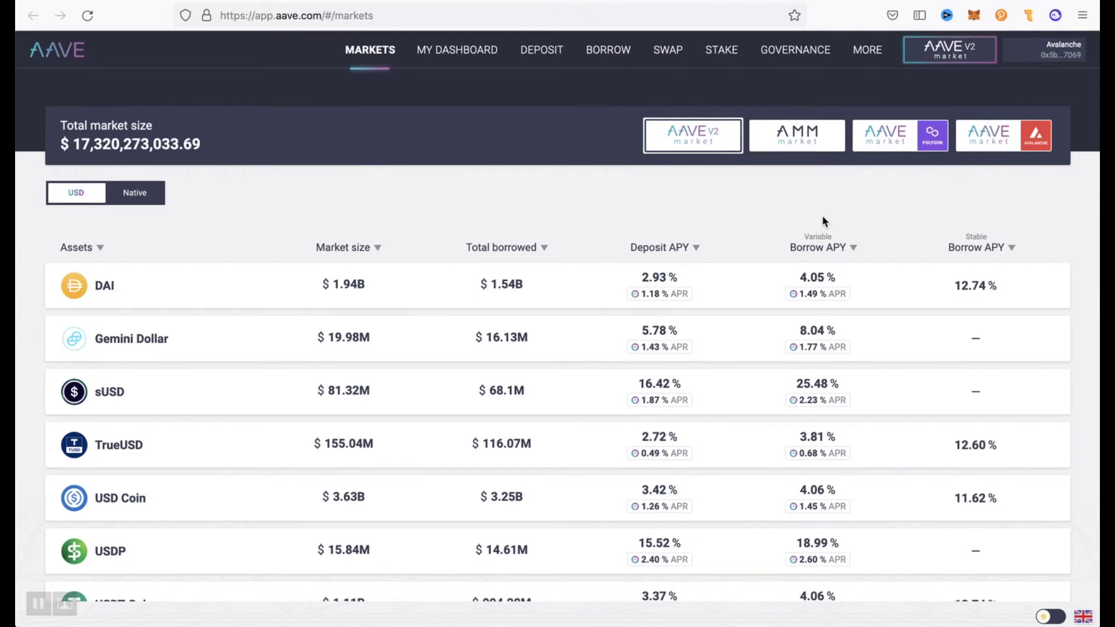
# On Aave, review the V2 market's assets with their deposit and borrow rates.
pyautogui.scroll(-1, 777, 316)
pyautogui.scroll(1, 777, 316)
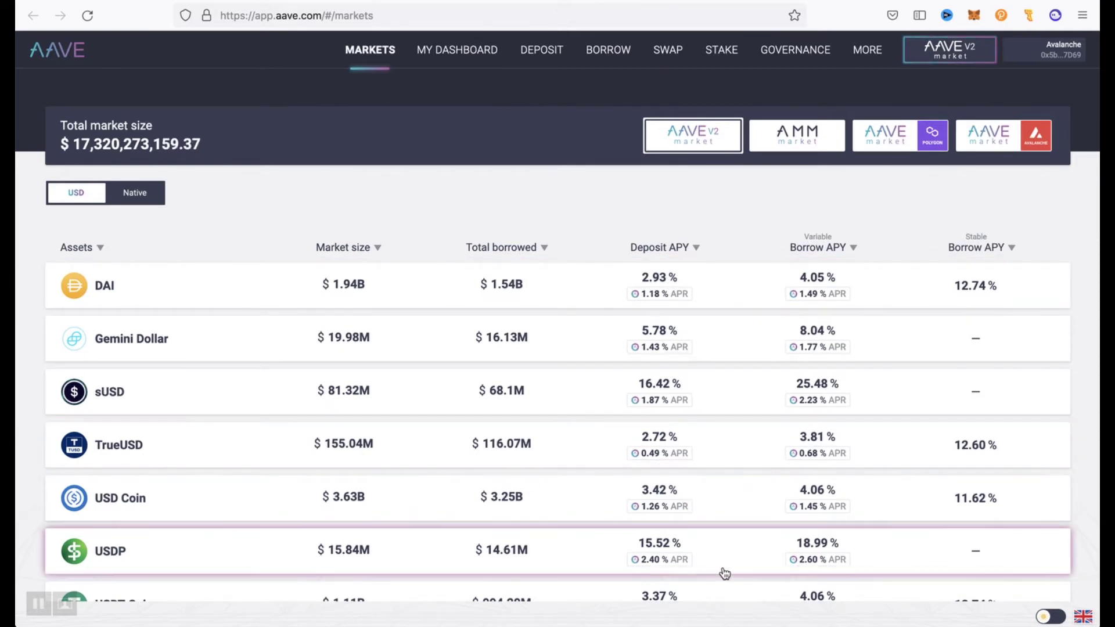
pyautogui.scroll(-2, 742, 557)
pyautogui.scroll(1, 741, 557)
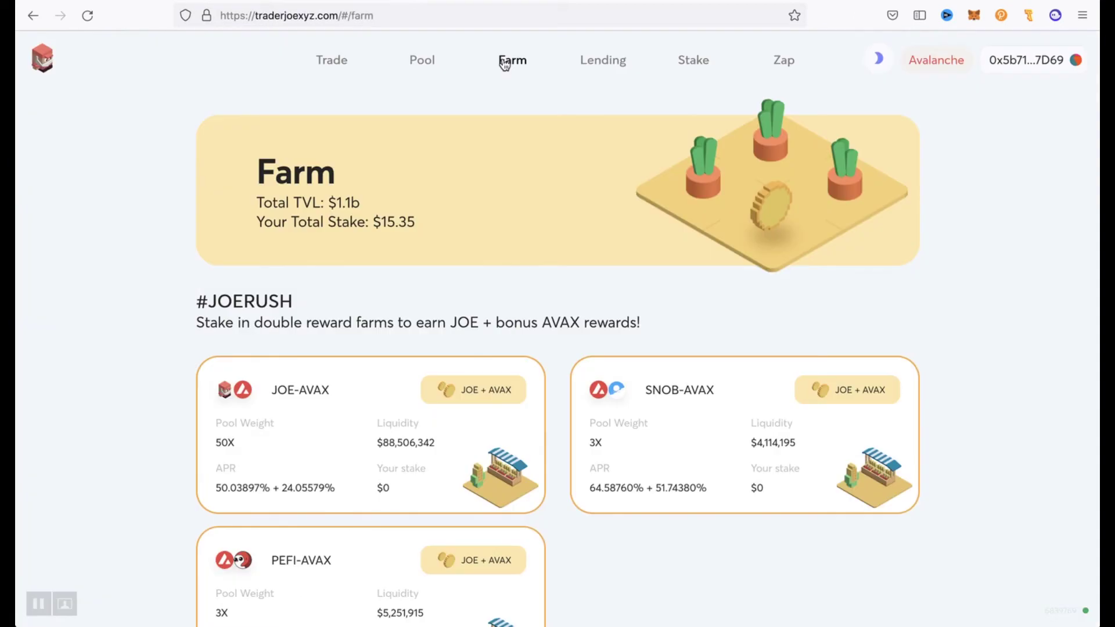
# On Trader Joe, open the liquidity pools and review the top pools' liquidity, volume, fees and APR.
pyautogui.click(429, 62)
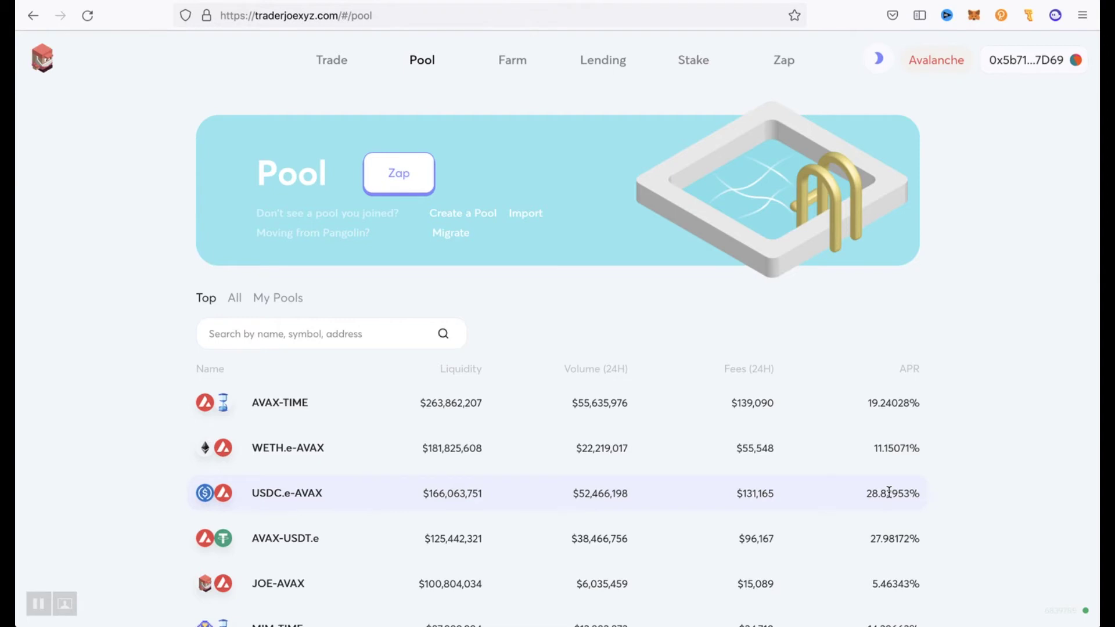
pyautogui.scroll(-4, 888, 492)
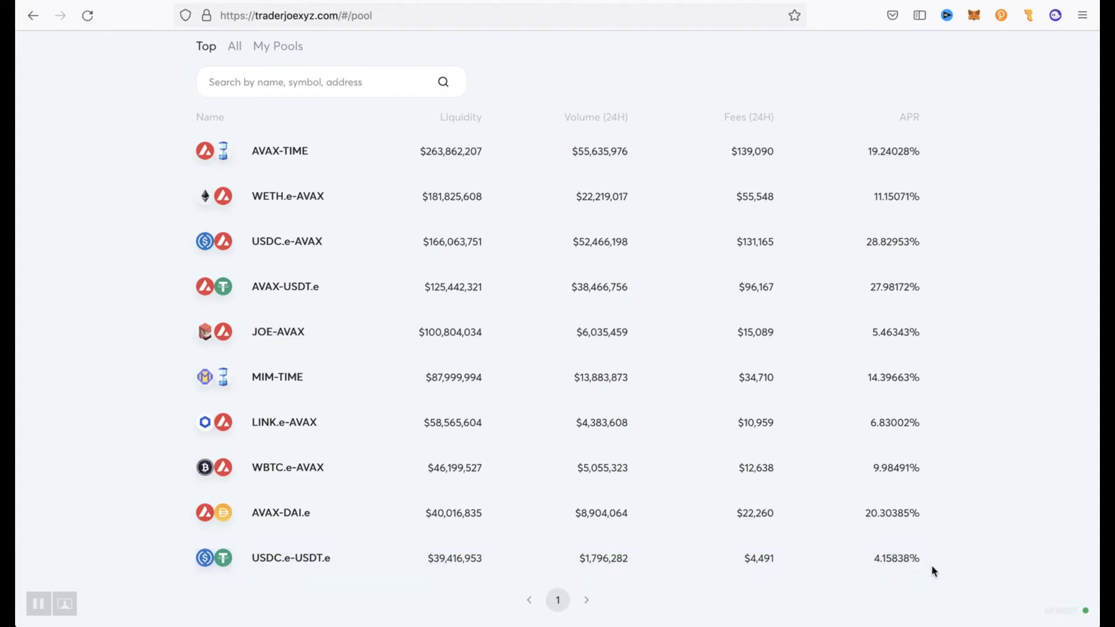
pyautogui.scroll(4, 571, 172)
# Browse the Trader Joe farms, open the JOE-AVAX farm and examine its bonus APR.
pyautogui.click(508, 60)
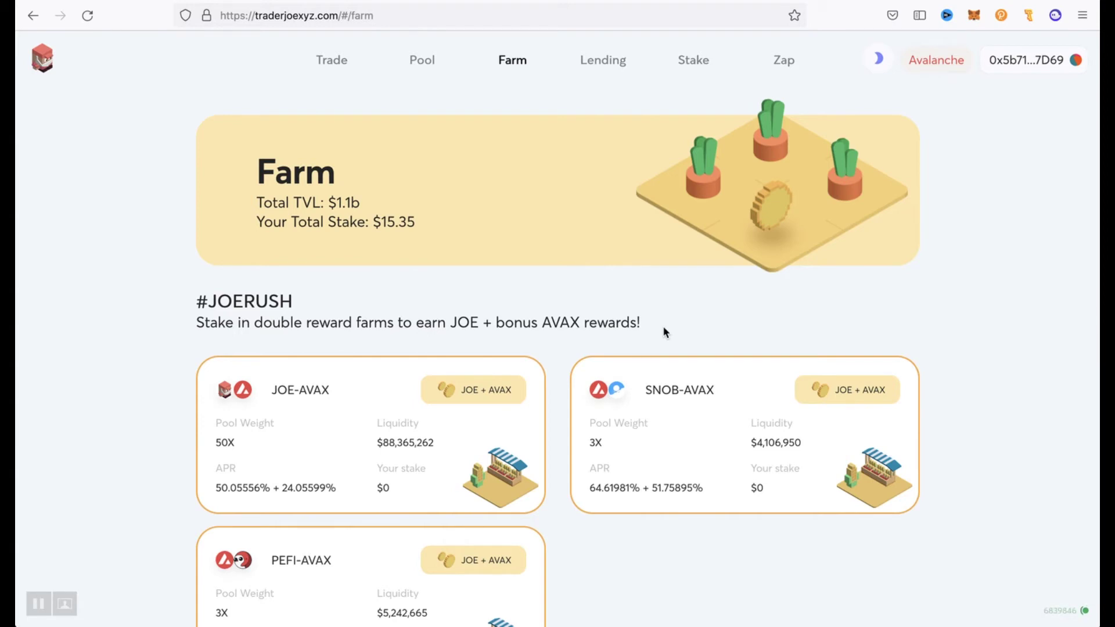
pyautogui.scroll(-2, 663, 328)
pyautogui.scroll(-3, 663, 327)
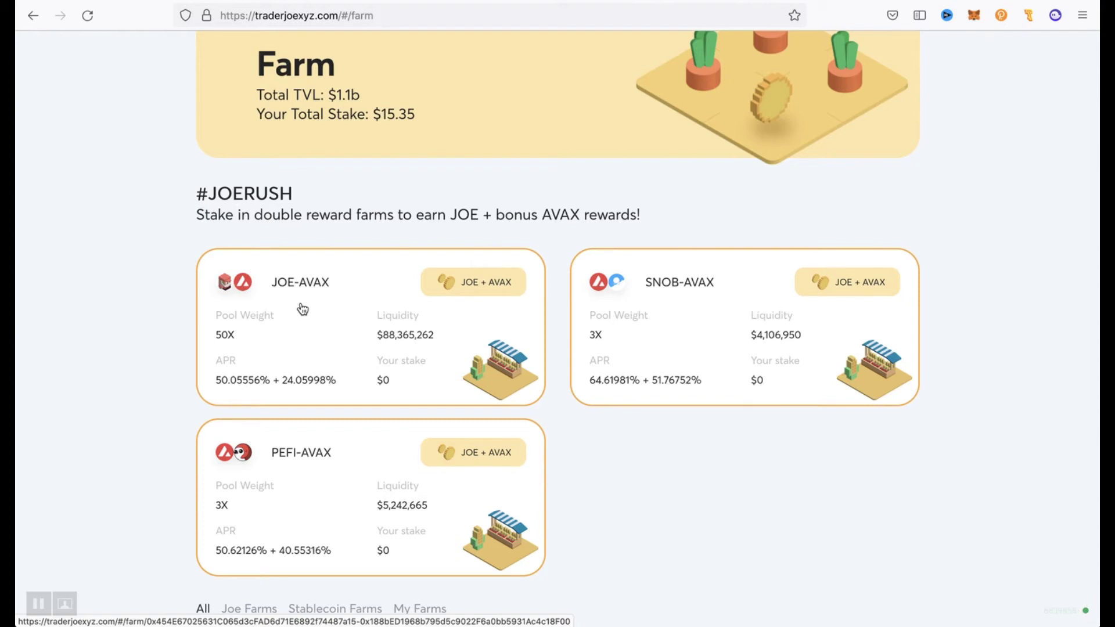
pyautogui.click(278, 384)
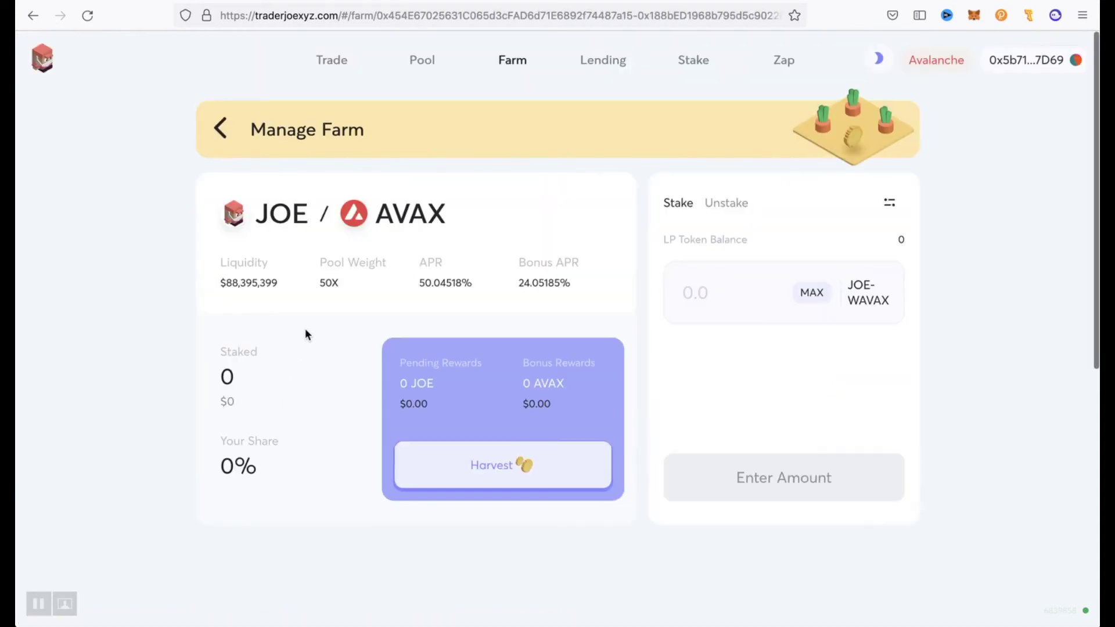
pyautogui.moveTo(519, 283); pyautogui.dragTo(585, 282)
pyautogui.click(606, 296)
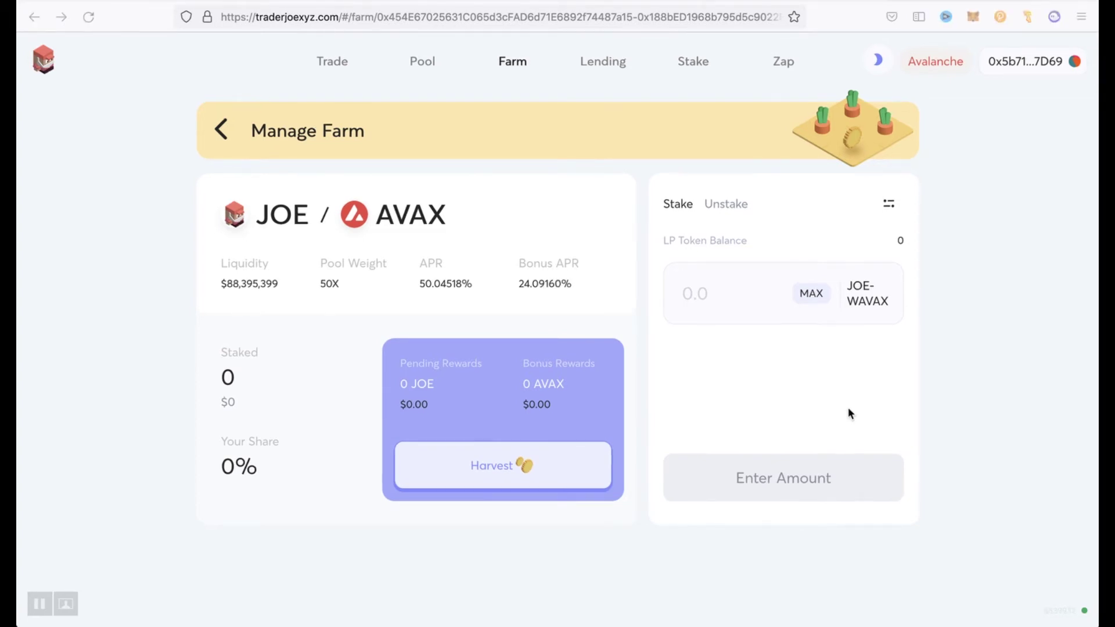
# Return to the list of farms and filter it to Stablecoin Farms.
pyautogui.click(514, 61)
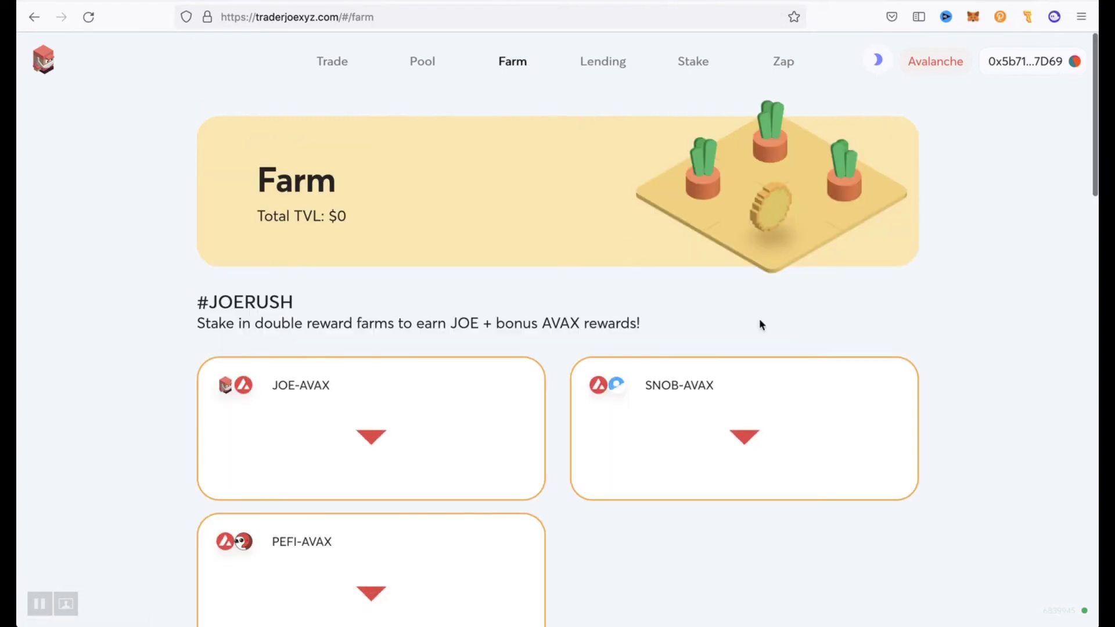
pyautogui.scroll(-10, 973, 487)
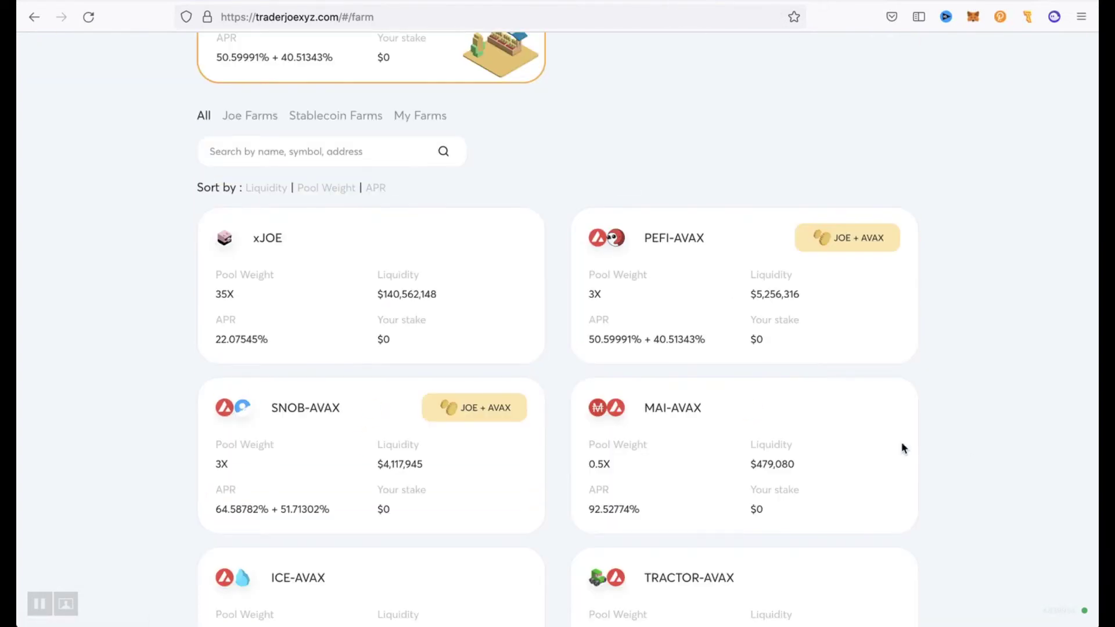
pyautogui.click(341, 118)
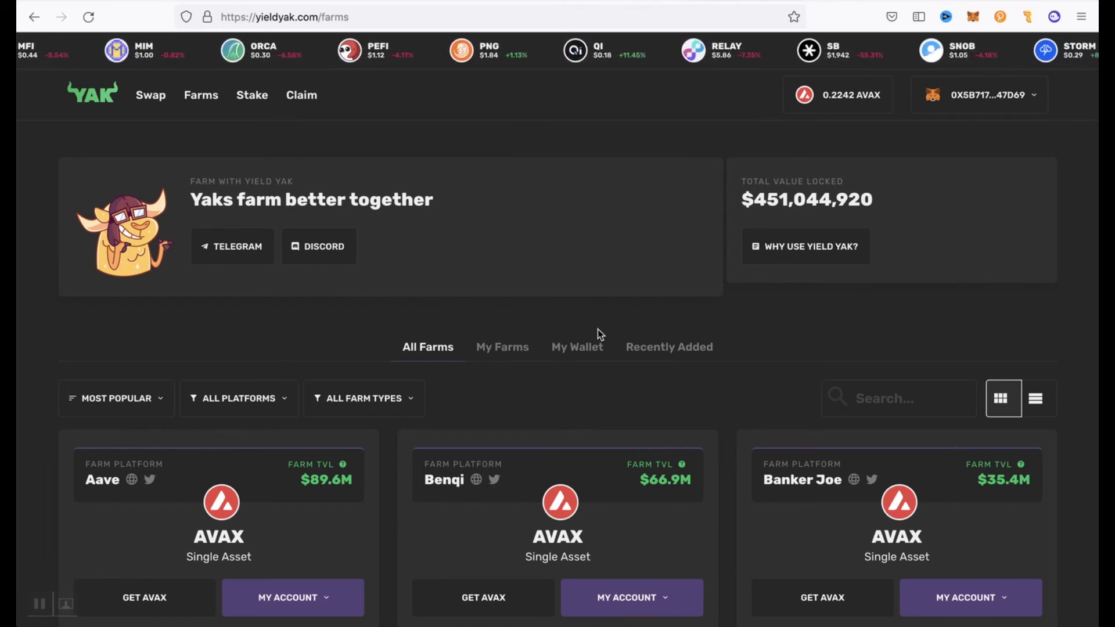
# On Yield Yak, look through the farms and filter them to the Single Assets farm type.
pyautogui.scroll(-5, 600, 335)
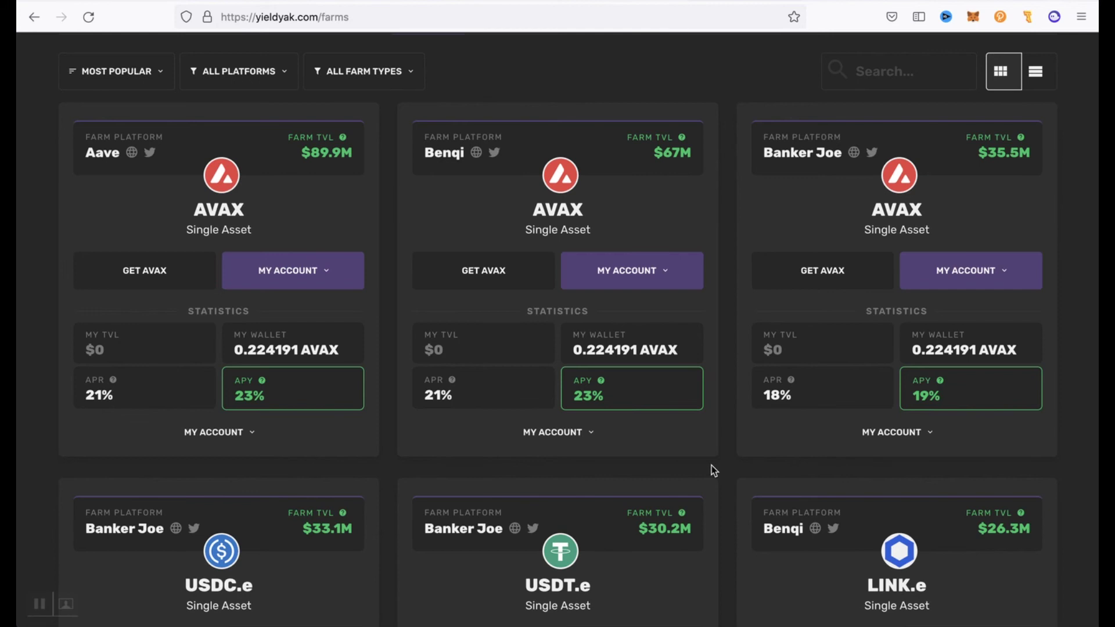
pyautogui.scroll(-1, 714, 470)
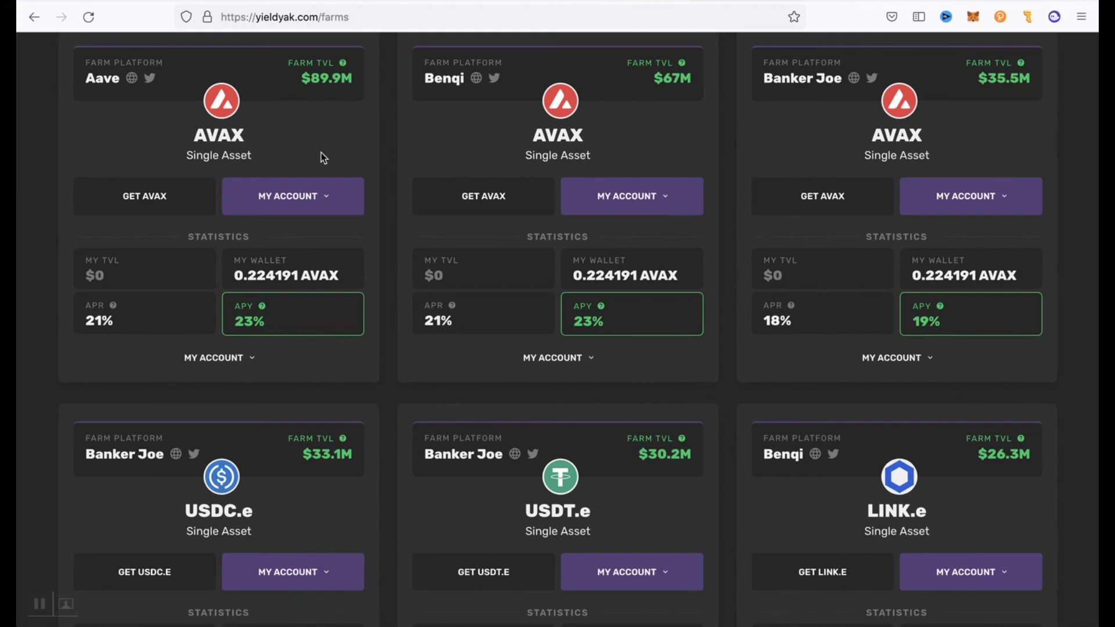
pyautogui.scroll(-5, 390, 280)
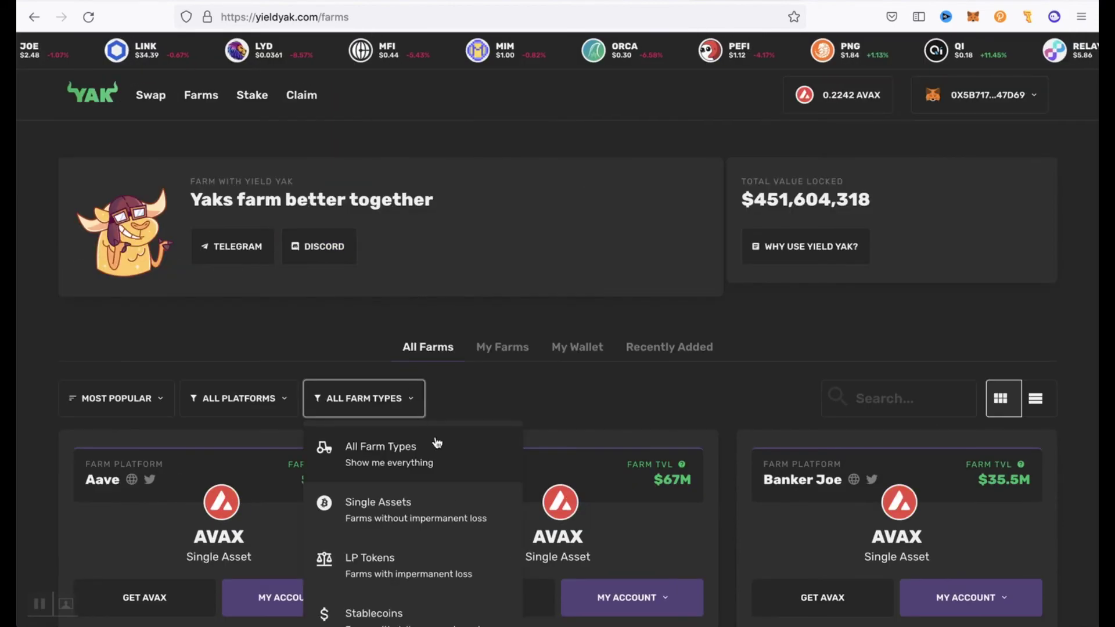
pyautogui.scroll(-3, 453, 494)
pyautogui.click(383, 423)
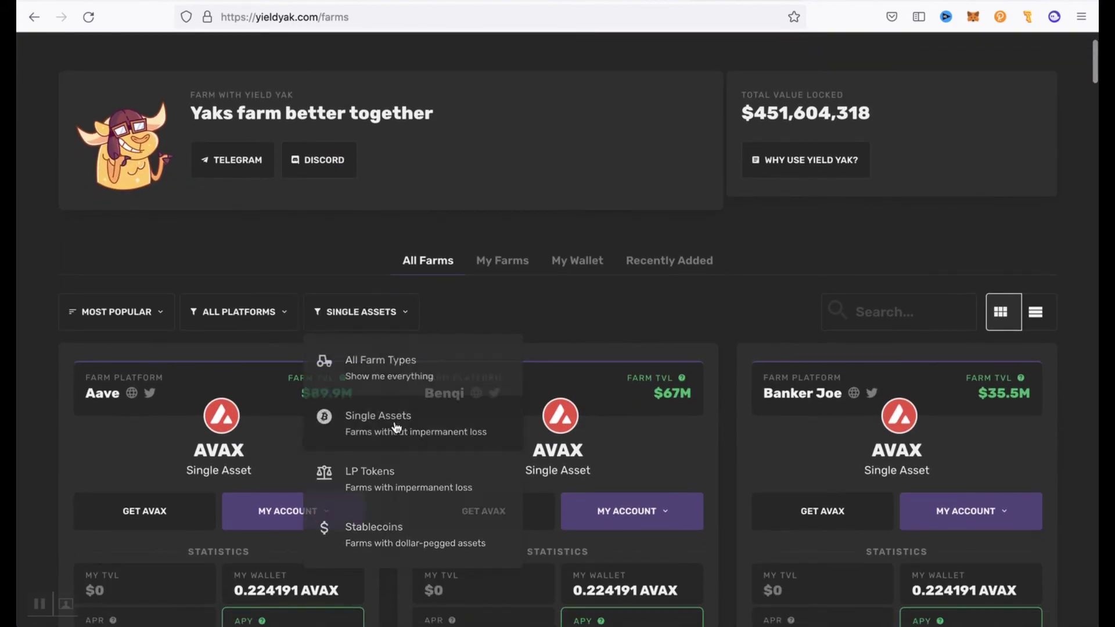
# Examine the platforms, TVL and APY of the single-asset farms on Yield Yak.
pyautogui.scroll(-15, 720, 336)
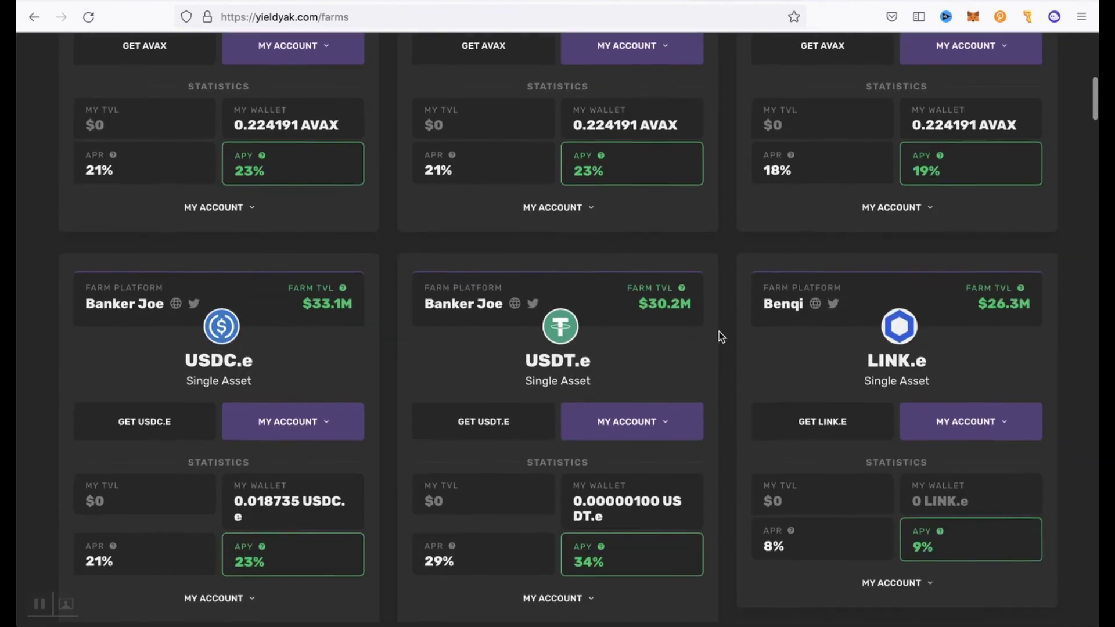
pyautogui.scroll(-1, 718, 337)
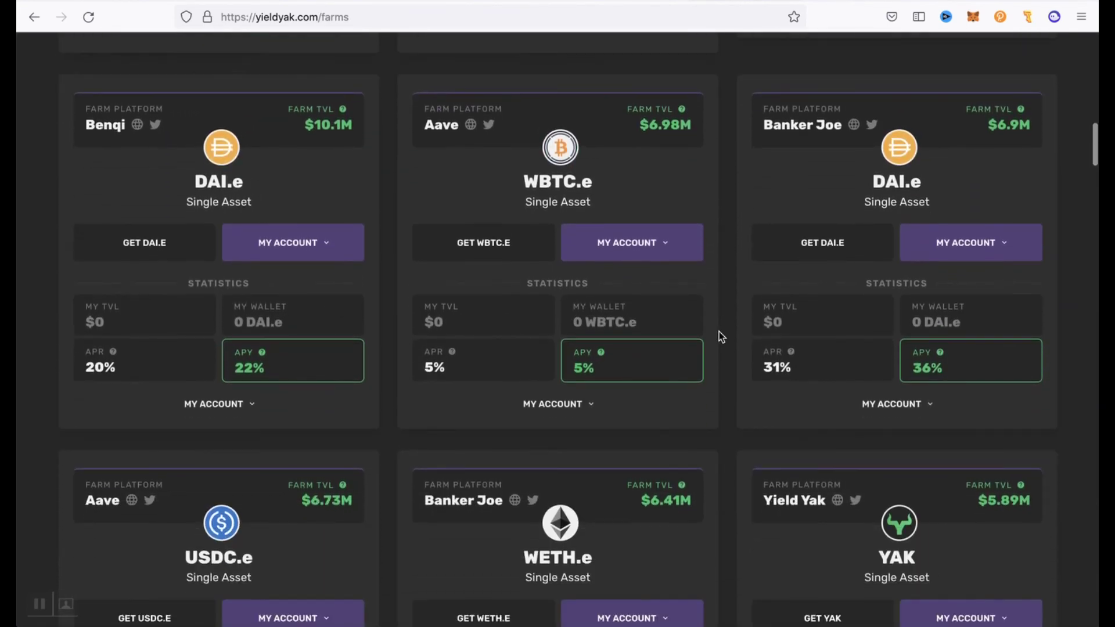
pyautogui.scroll(-5, 719, 332)
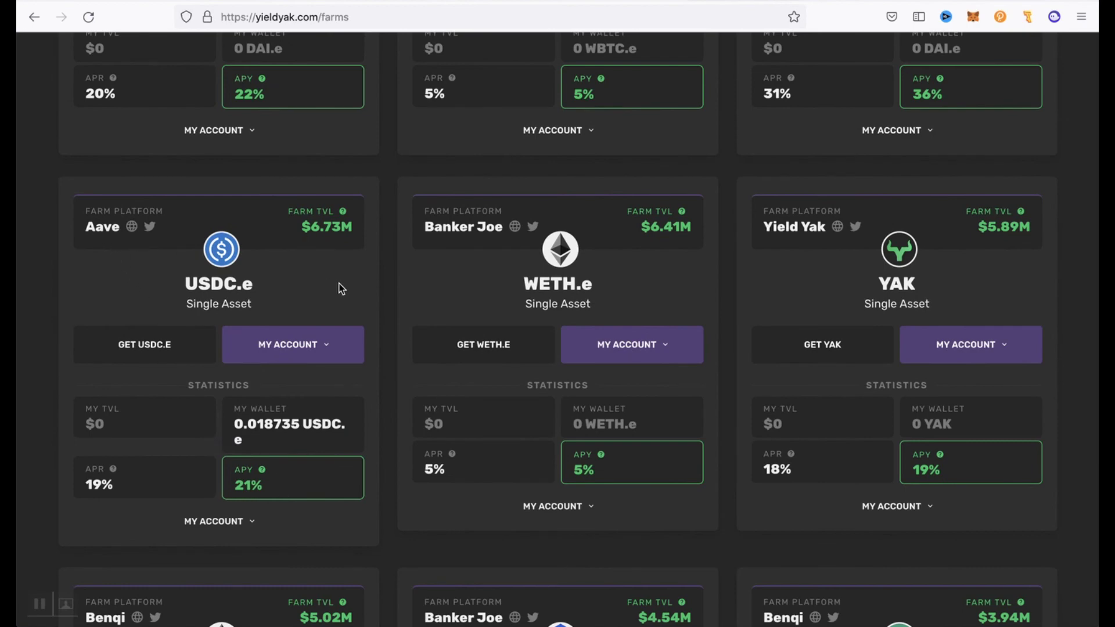
pyautogui.scroll(-7, 348, 294)
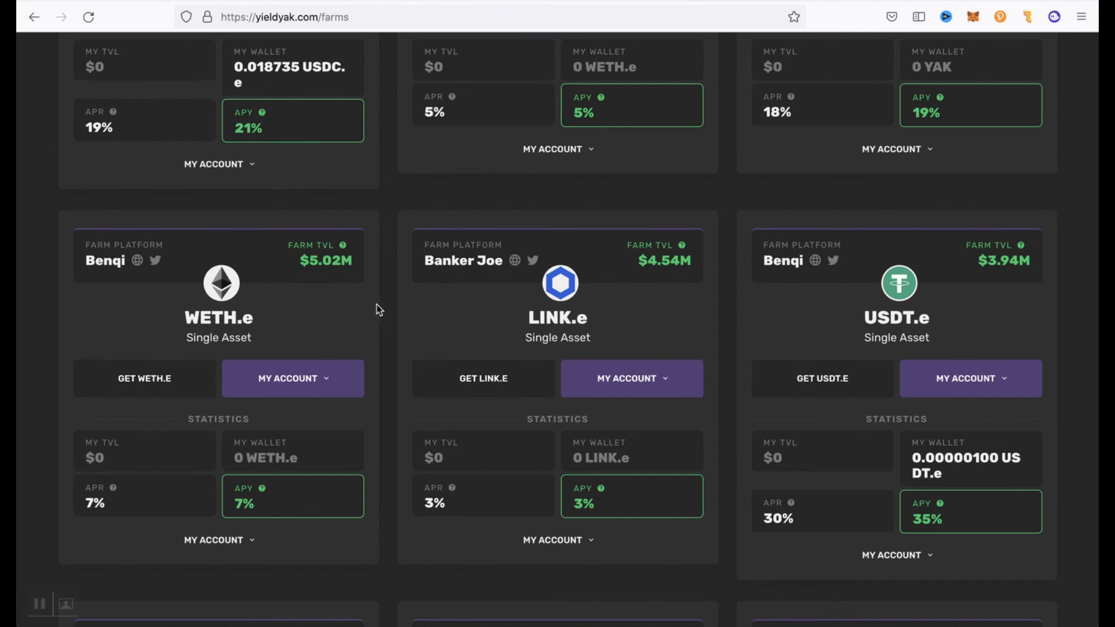
pyautogui.scroll(-1, 406, 320)
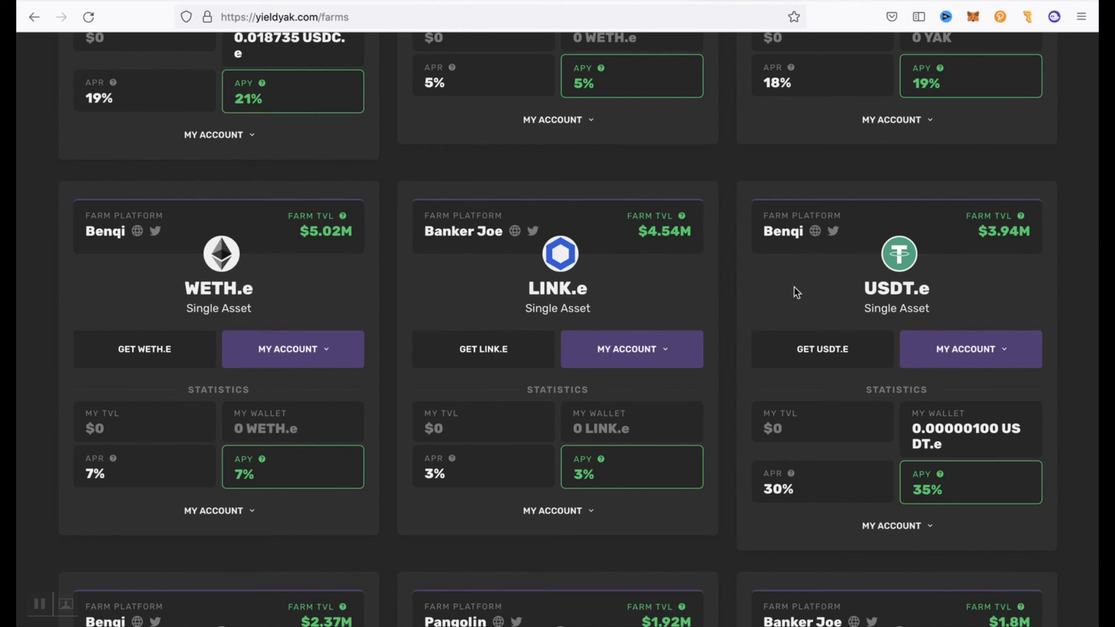
pyautogui.scroll(-10, 793, 287)
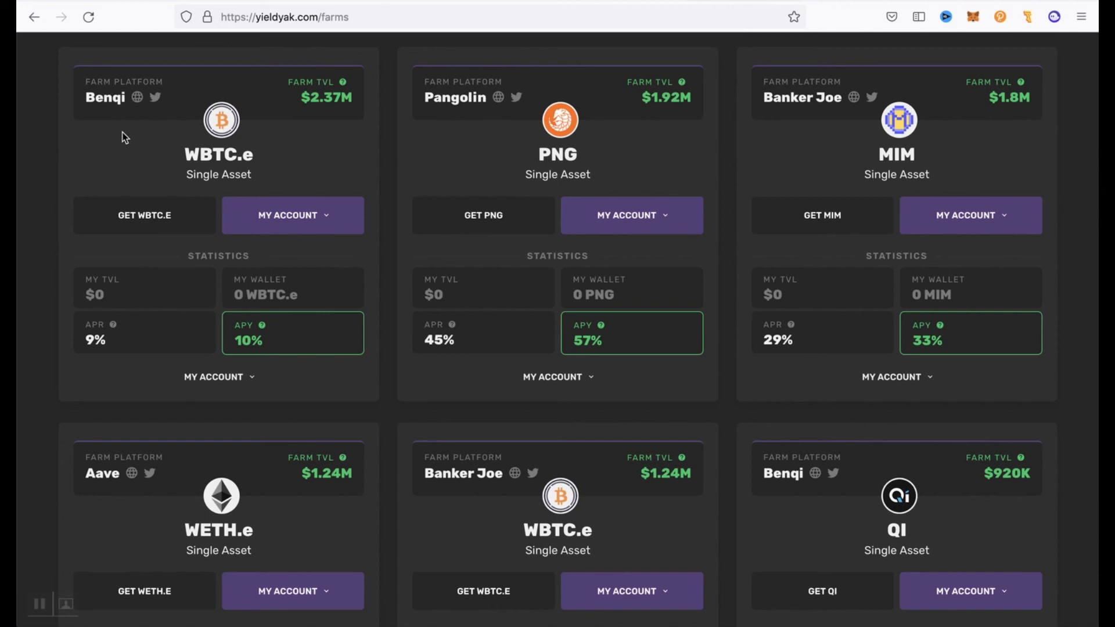
# Switch to Beefy Finance's Avalanche vaults, keep the vault type on Stable LPs and examine the APY and TVL of the listed vaults.
pyautogui.hotkey('ctrl', 'Tab')
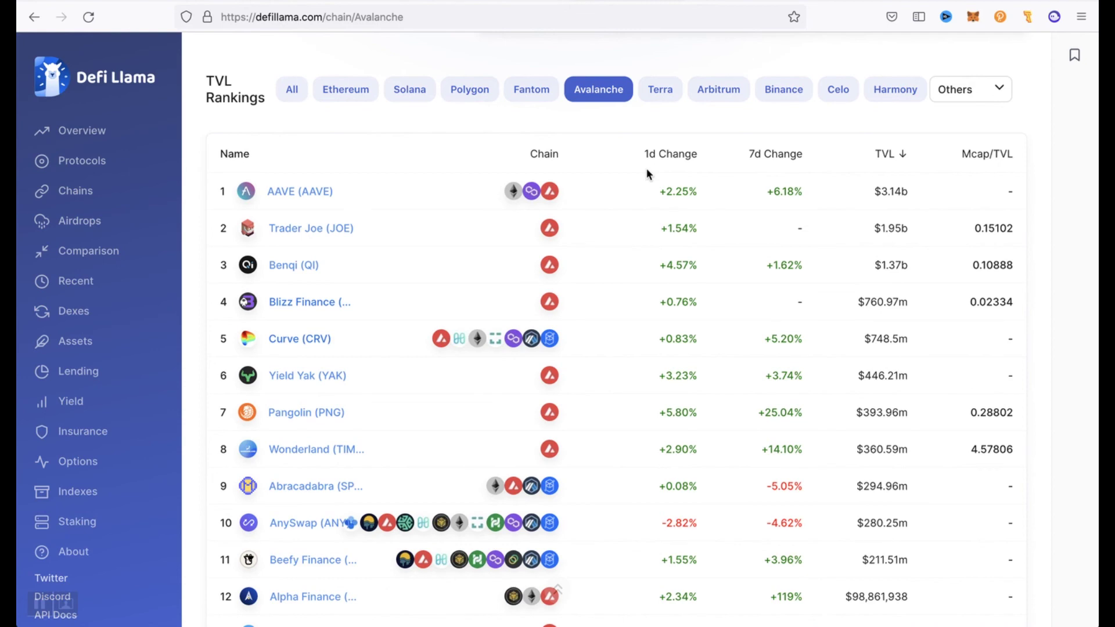
pyautogui.hotkey('ctrl', 'Tab')
pyautogui.scroll(-1, 697, 425)
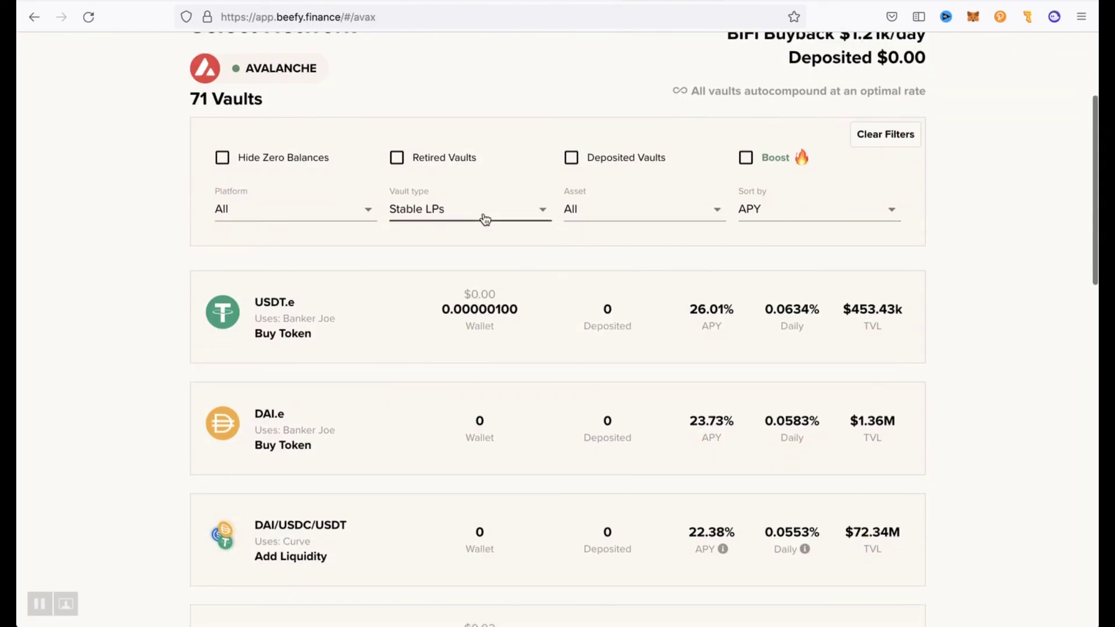
pyautogui.click(545, 210)
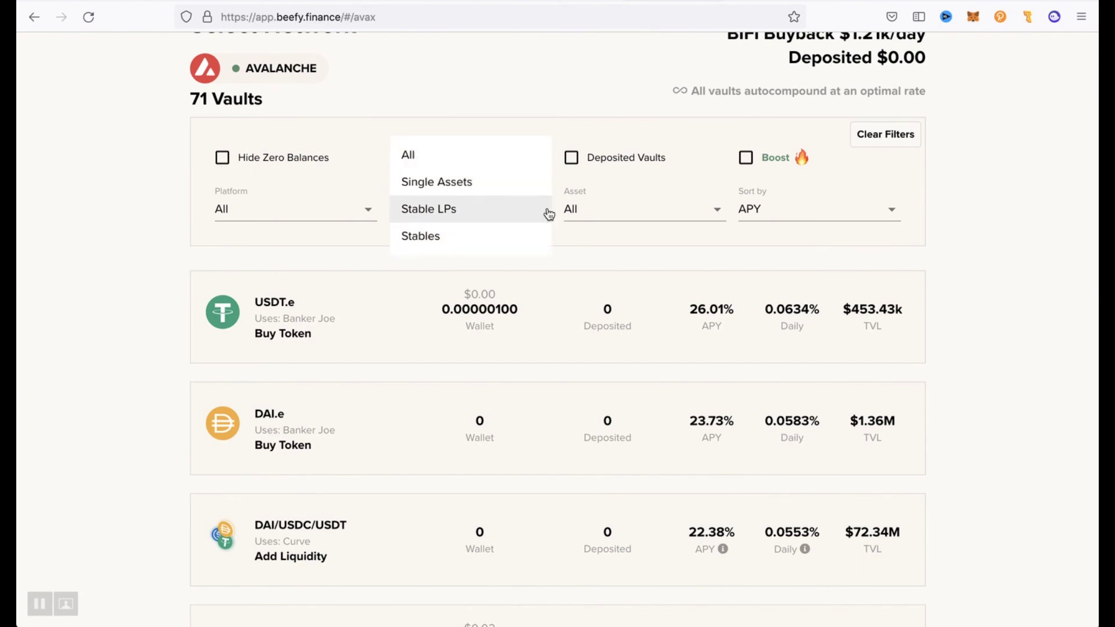
pyautogui.click(484, 214)
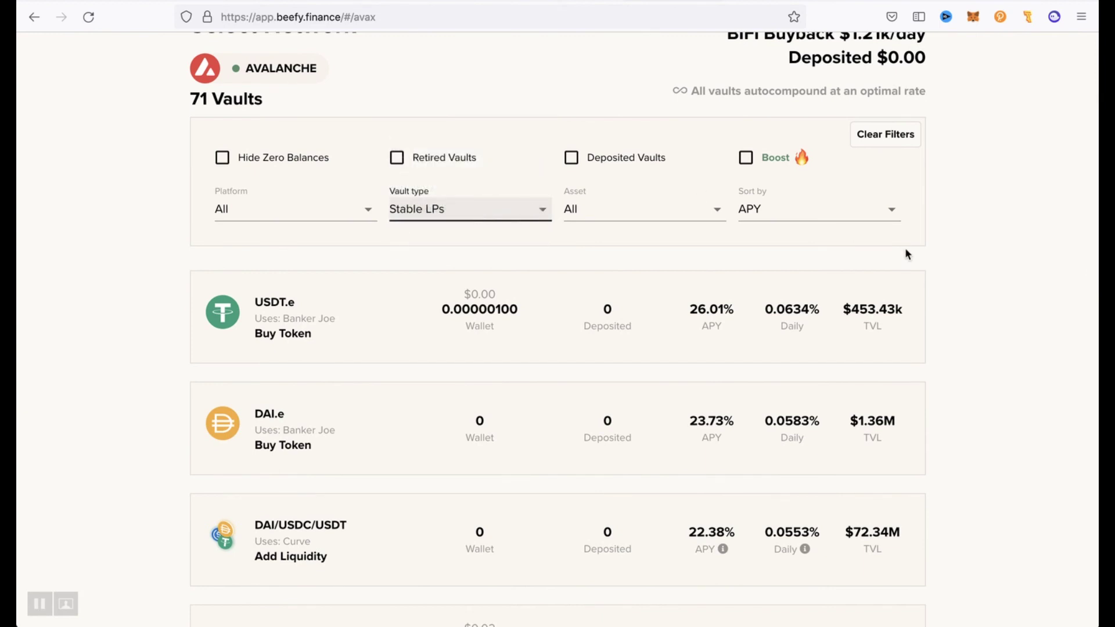
pyautogui.scroll(-4, 920, 266)
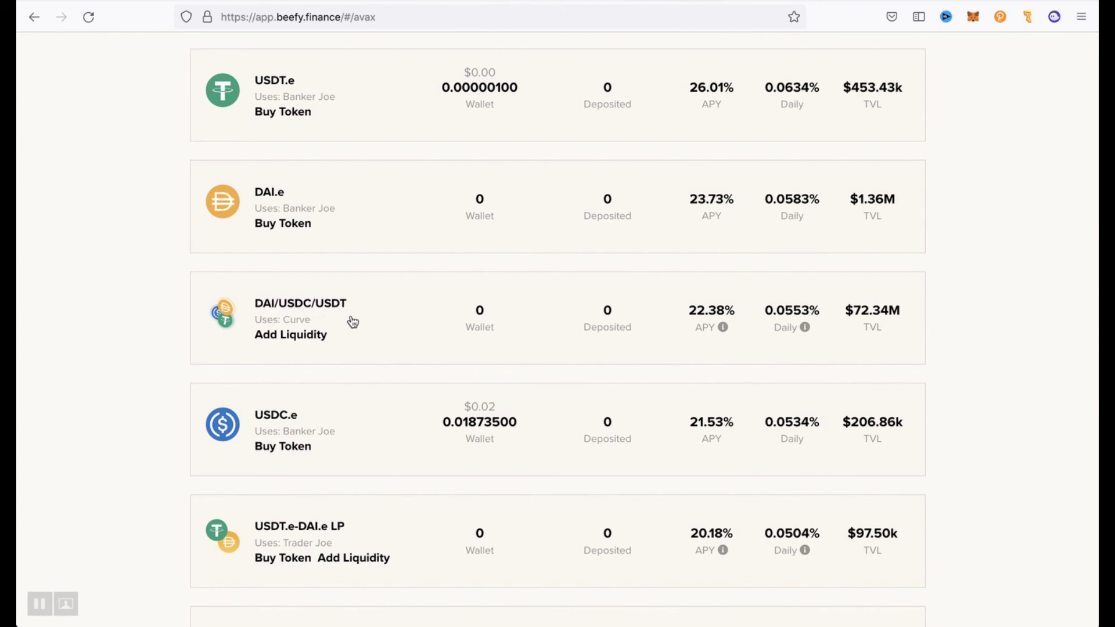
pyautogui.moveTo(750, 320)
pyautogui.scroll(-2, 939, 316)
pyautogui.scroll(-2, 891, 396)
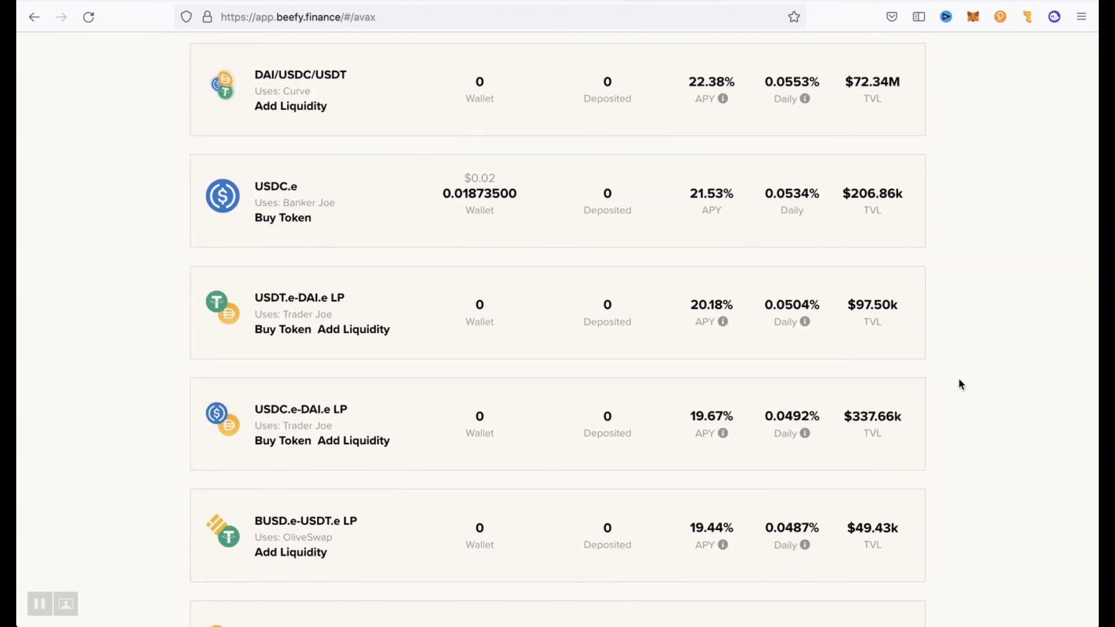
# Filter the Beefy Finance vaults to the Single Assets type and compare their APY and TVL.
pyautogui.scroll(10, 958, 384)
pyautogui.click(535, 394)
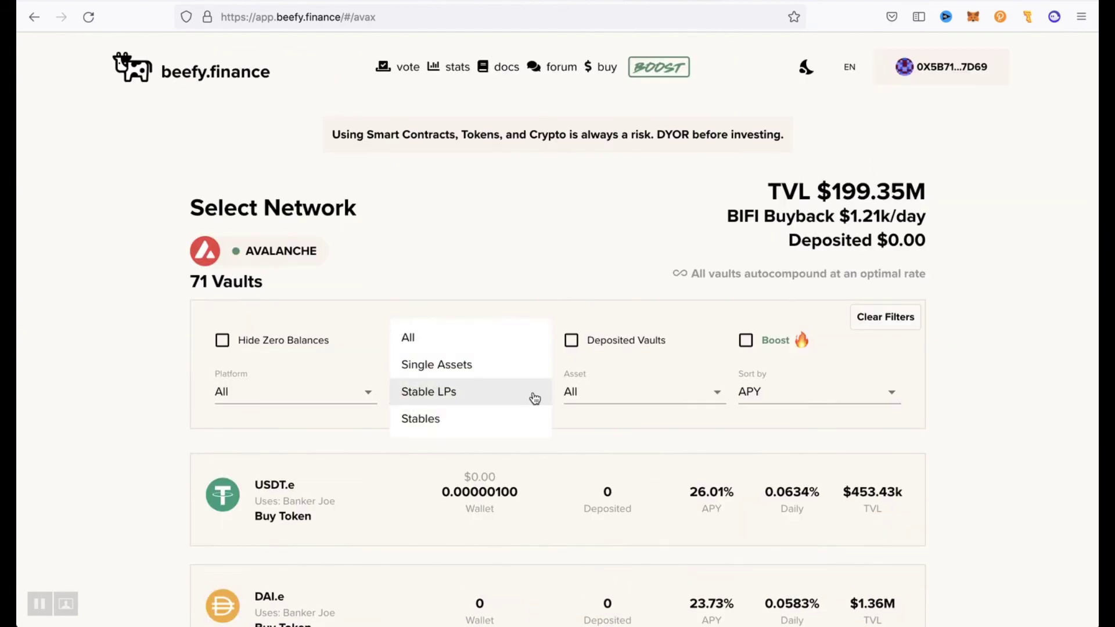
pyautogui.click(523, 372)
pyautogui.scroll(-6, 1005, 390)
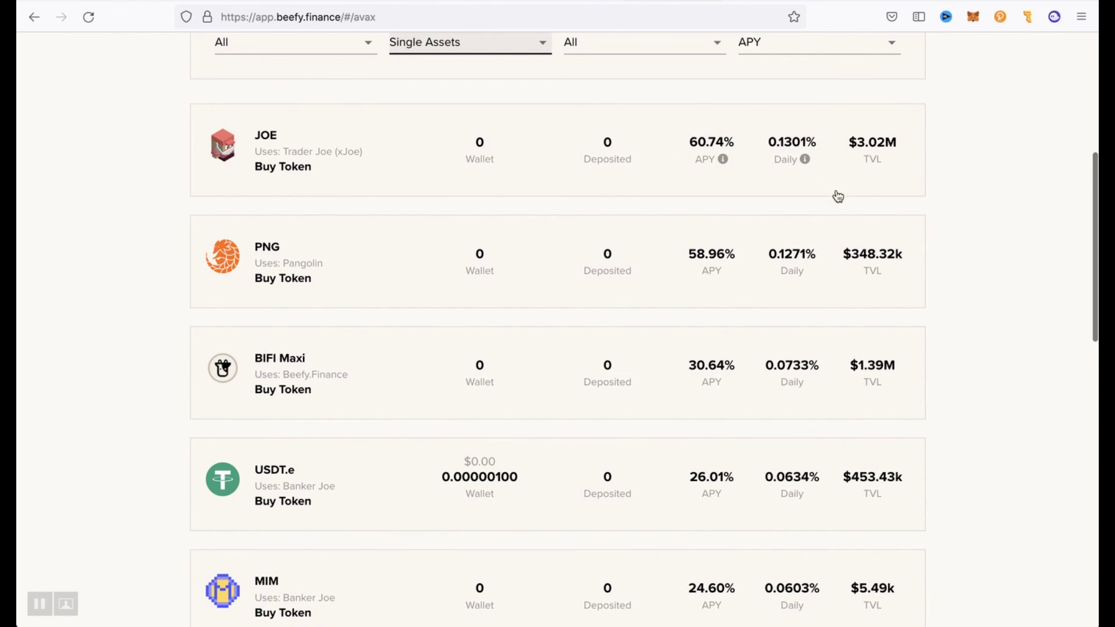
pyautogui.scroll(-2, 838, 196)
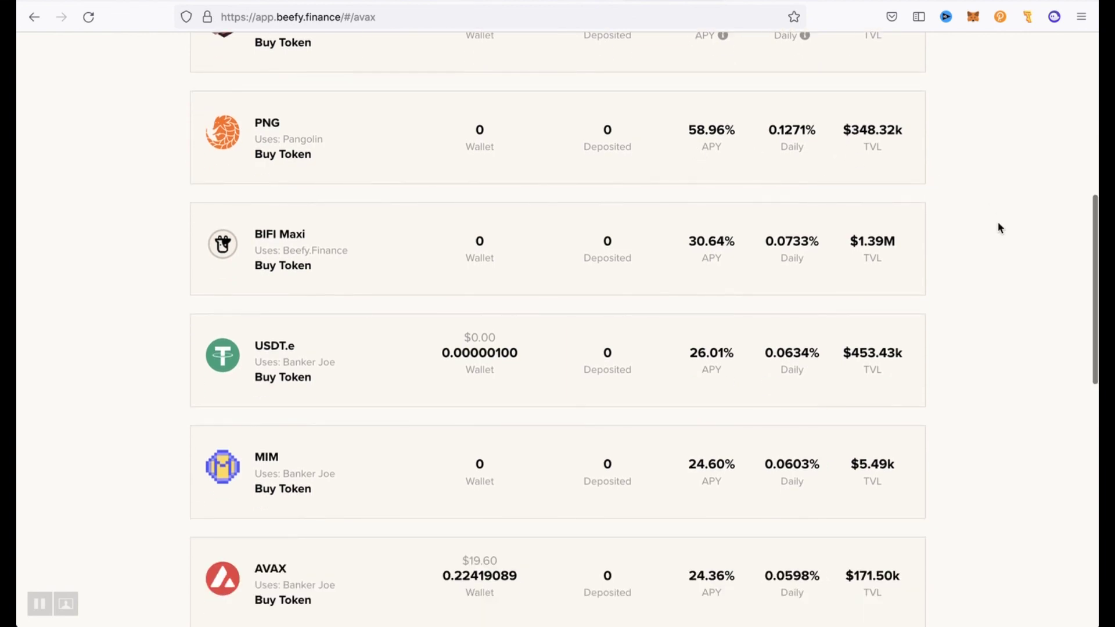
pyautogui.scroll(-3, 997, 214)
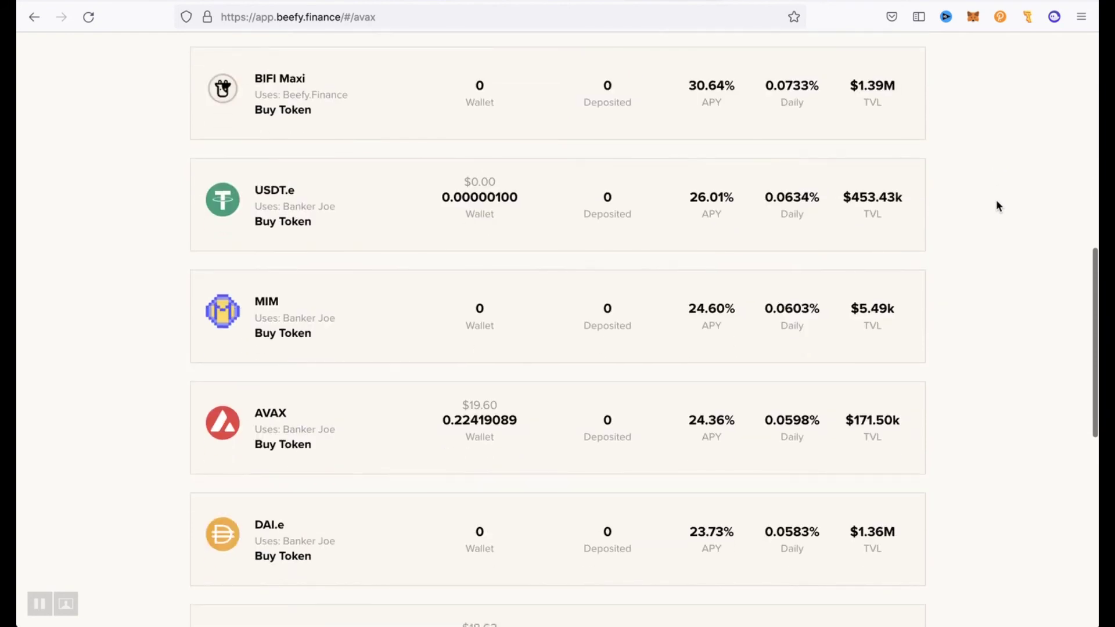
pyautogui.scroll(-1, 996, 203)
pyautogui.scroll(-2, 998, 206)
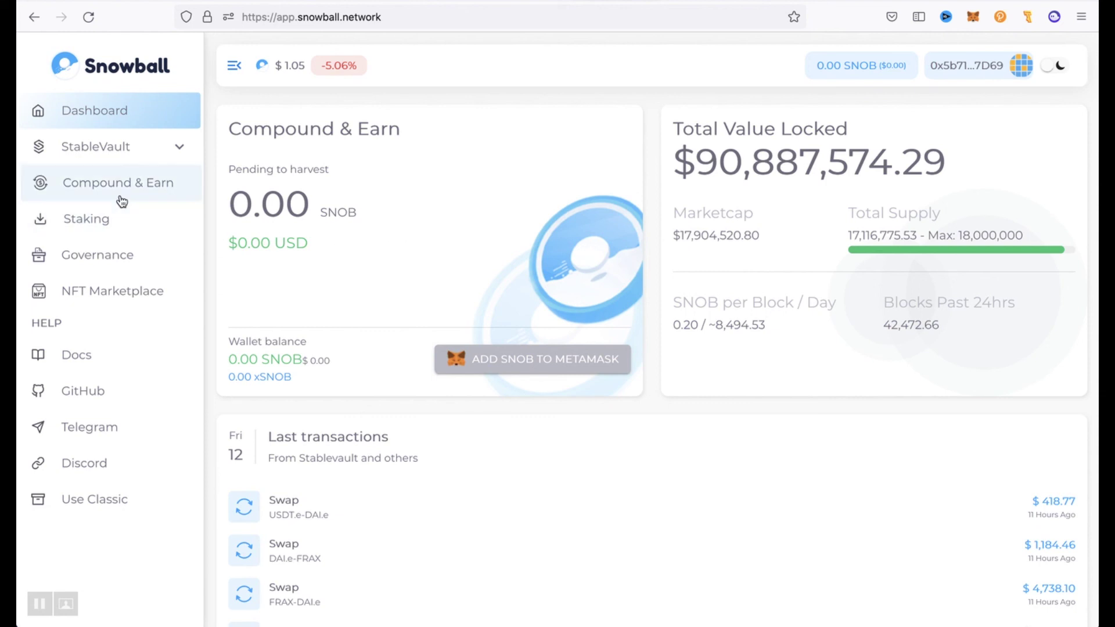
# On Snowball, look at the StableVault options and open the Compound & Earn page.
pyautogui.click(147, 158)
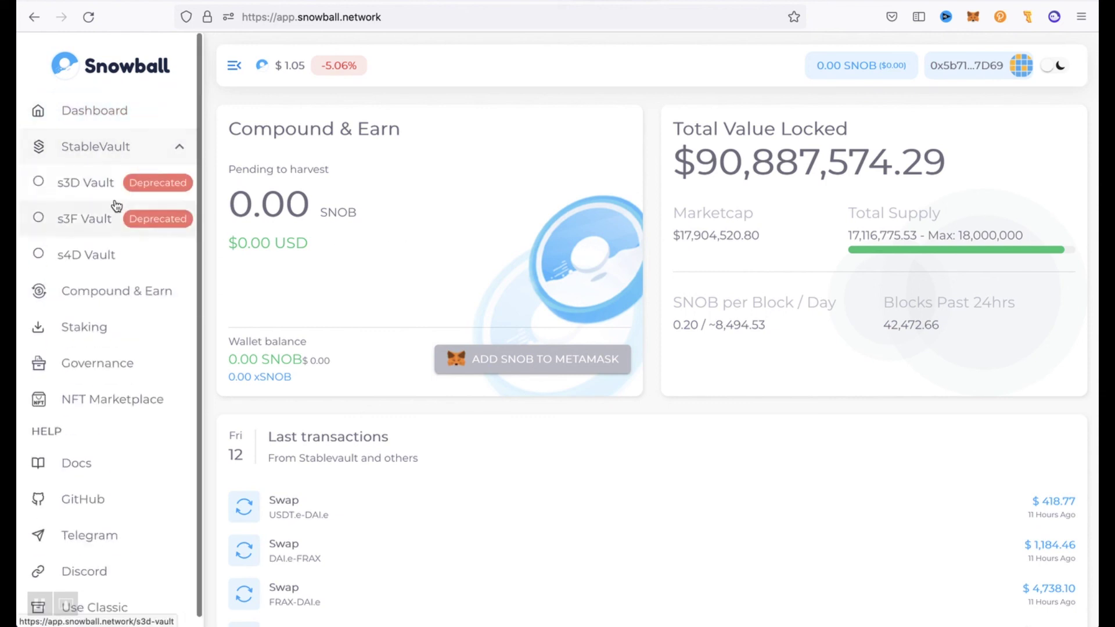
pyautogui.click(120, 251)
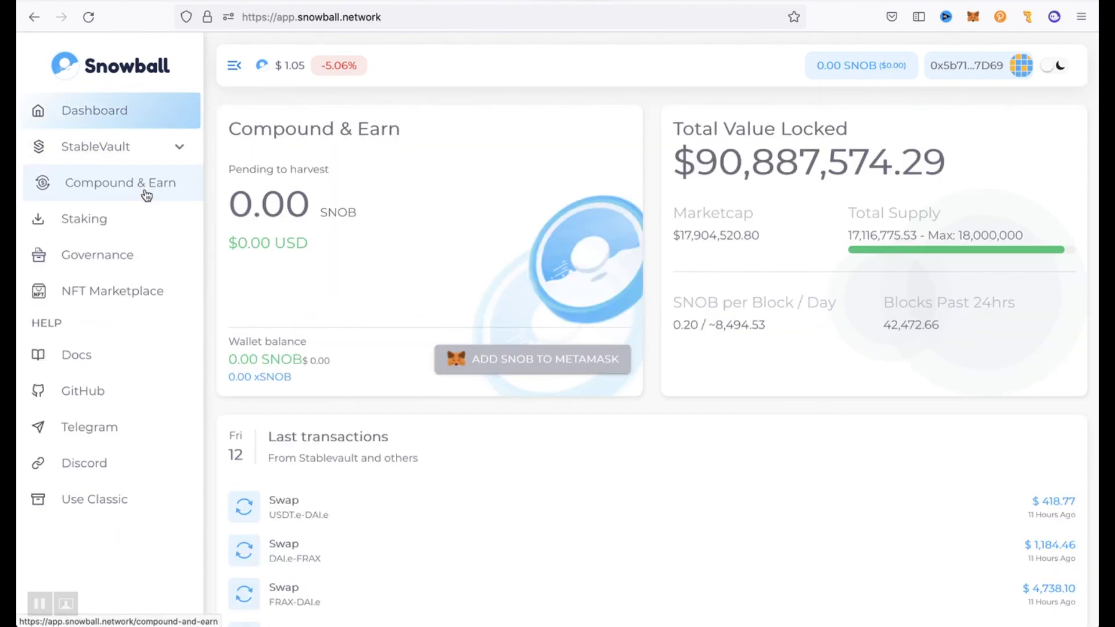
pyautogui.click(146, 195)
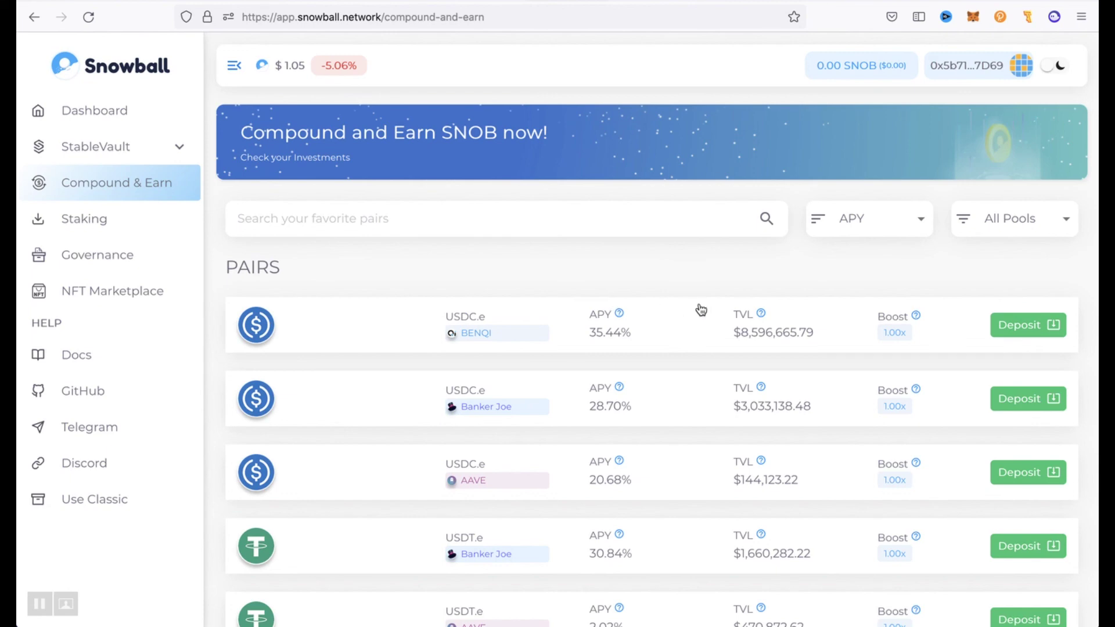
# Inspect the APY breakdown of the USDC.e BENQI pool and compare the APY and TVL of the other Snowball pairs.
pyautogui.click(658, 344)
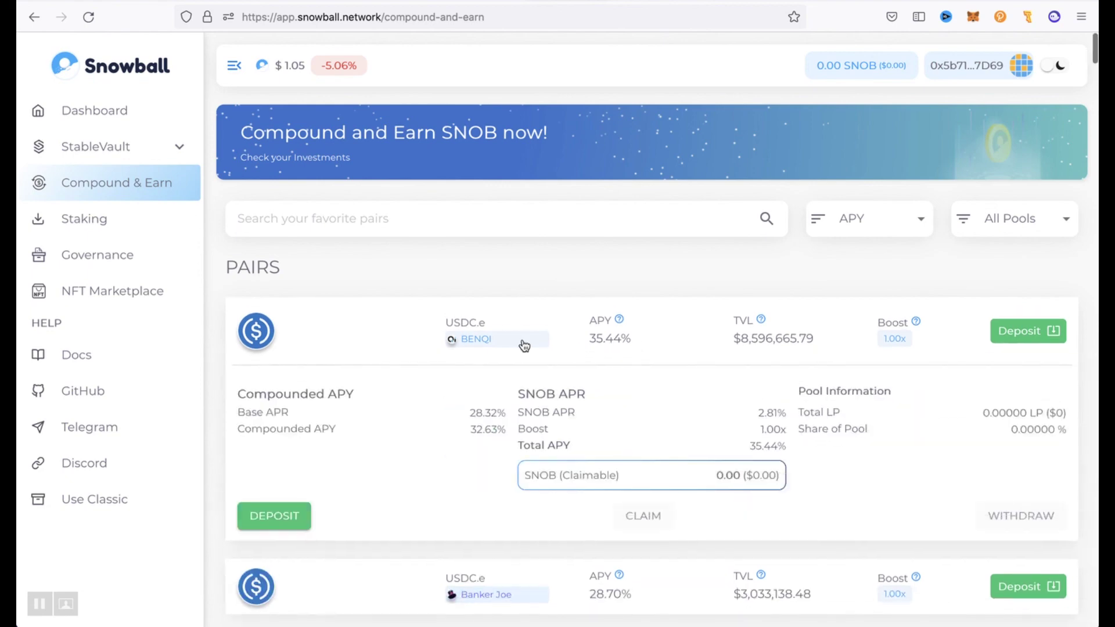
pyautogui.scroll(-9, 708, 335)
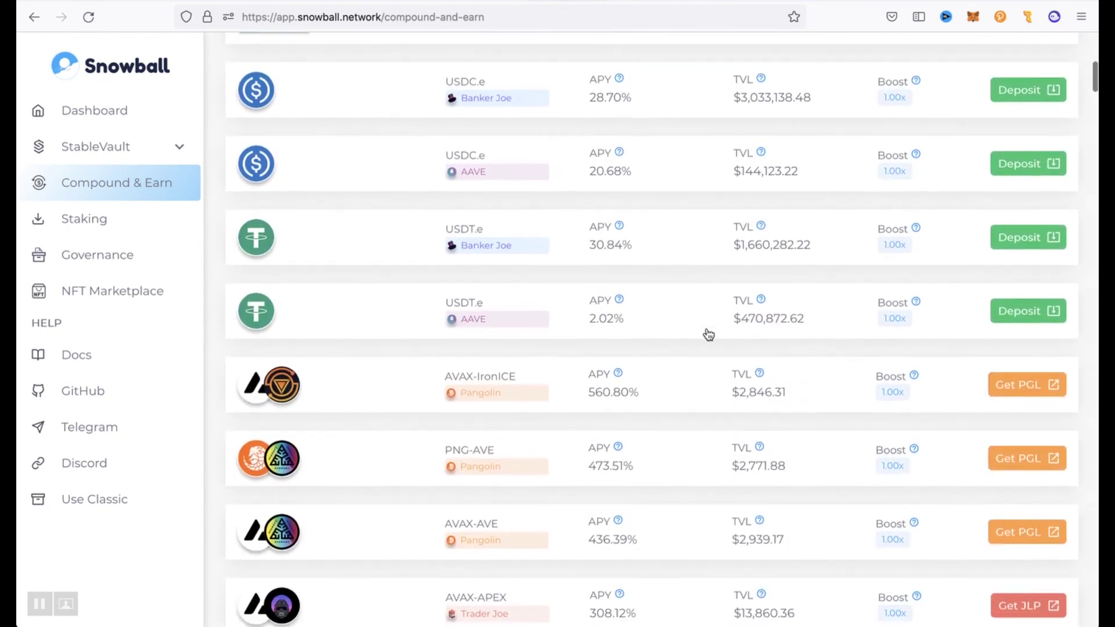
pyautogui.scroll(-1, 708, 335)
pyautogui.scroll(-1, 699, 208)
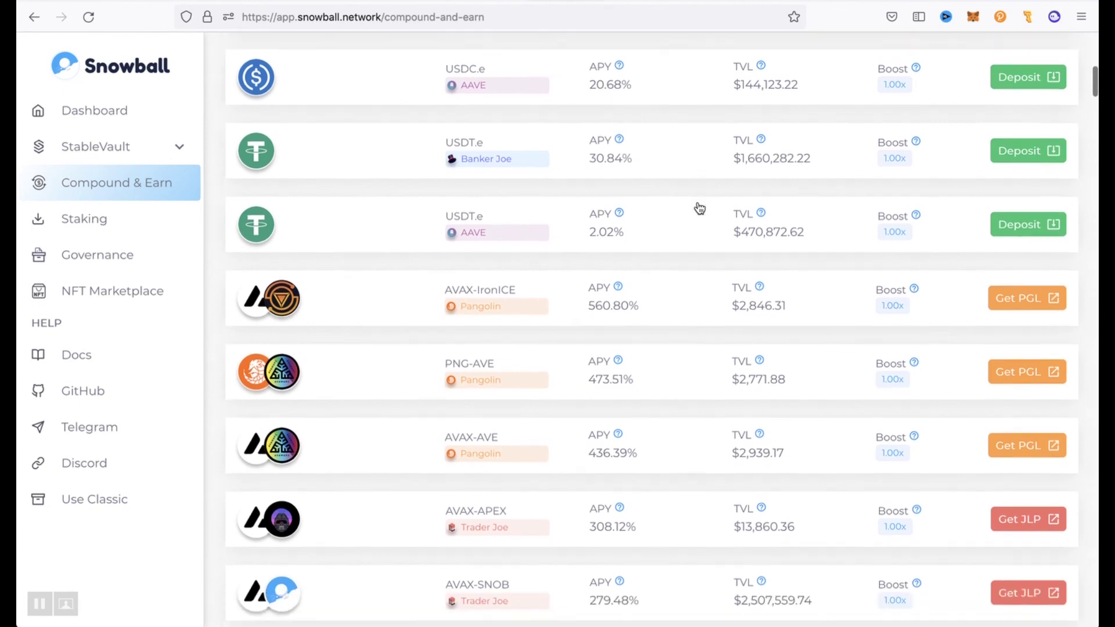
pyautogui.scroll(-1, 699, 208)
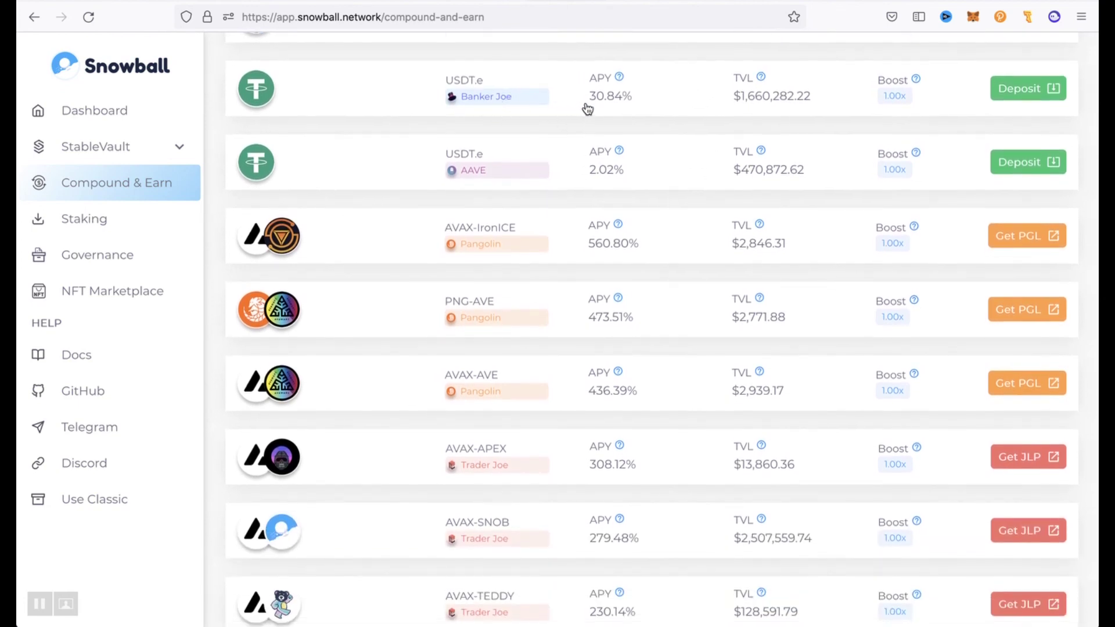